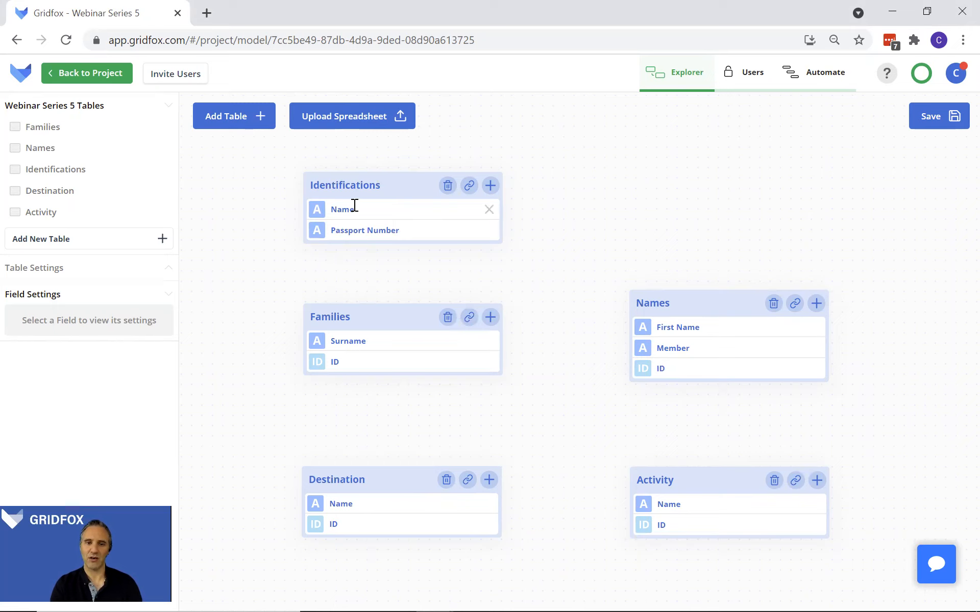
- Browse the field types available for the Name field of the Identifications table without changing it
{"action": "left_click", "coordinate": [325, 218]}
{"action": "scroll", "coordinate": [345, 280], "scroll_direction": "down", "scroll_amount": 5}
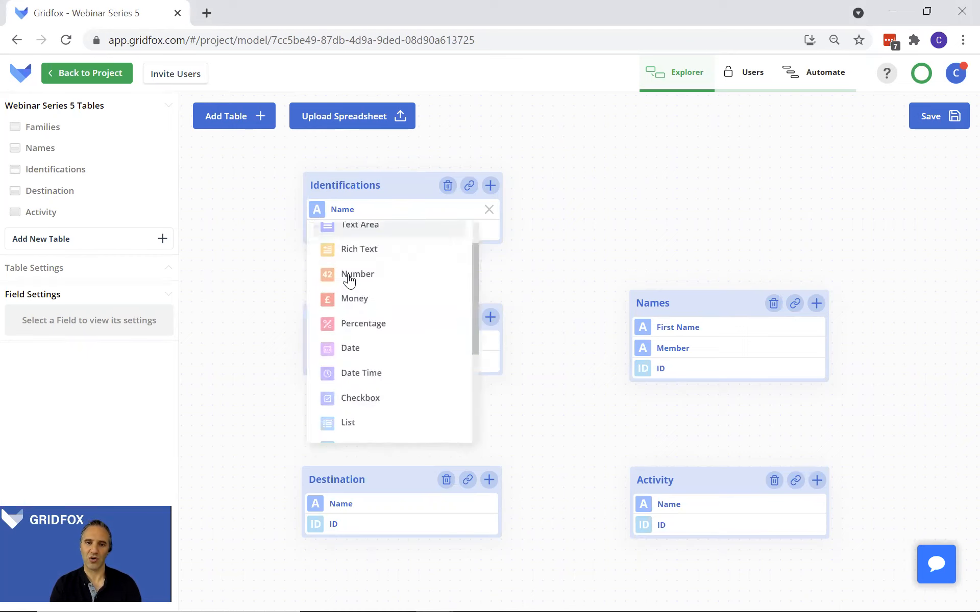
{"action": "left_click", "coordinate": [481, 248]}
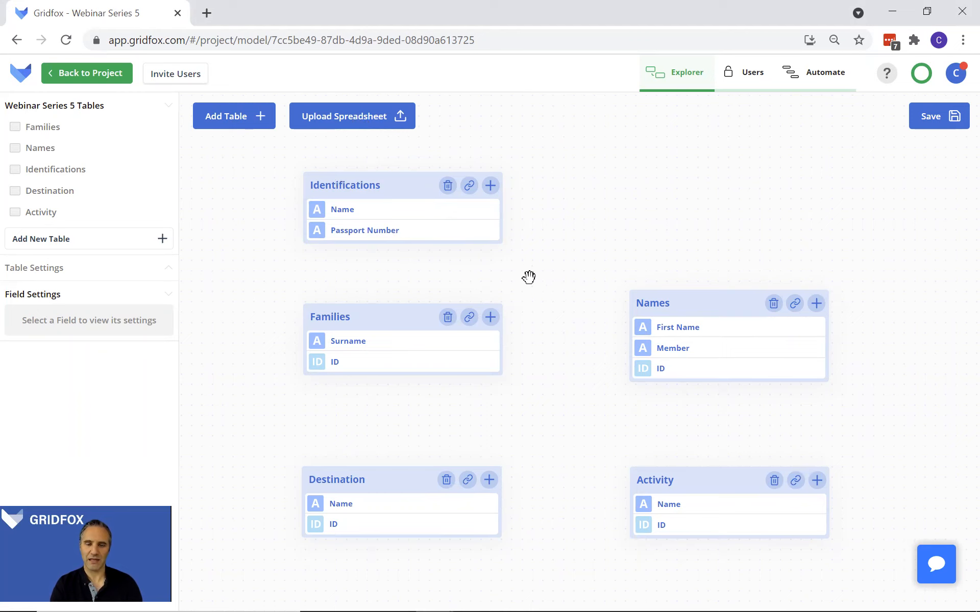
- Review the Identifications table's records in the project, and return to the data model
{"action": "left_click", "coordinate": [100, 77]}
{"action": "left_click", "coordinate": [580, 380]}
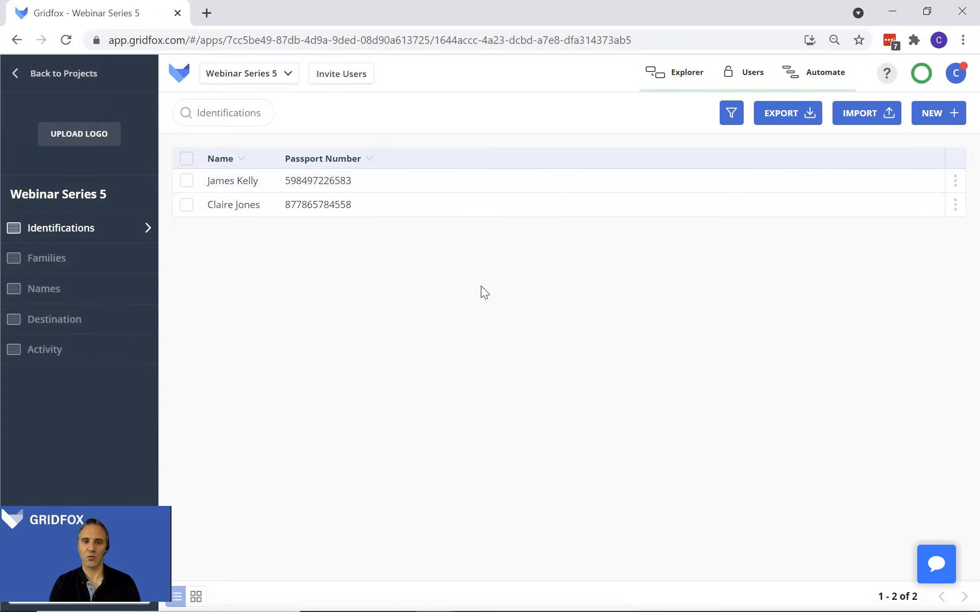
{"action": "left_click", "coordinate": [682, 80]}
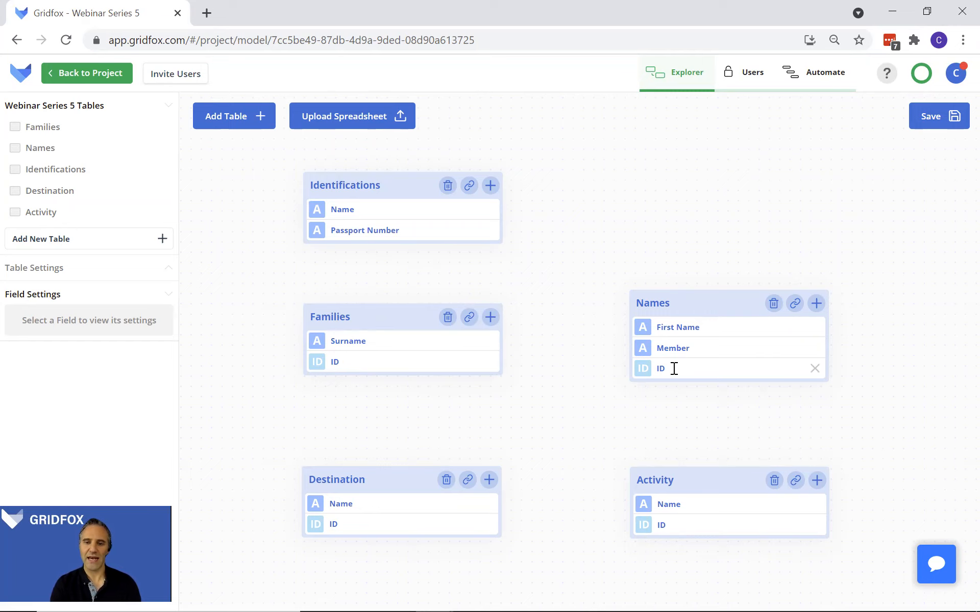
- Examine the Families and Names records in the project, opening one record from each table to check for related data
{"action": "left_click", "coordinate": [96, 79]}
{"action": "left_click", "coordinate": [76, 258]}
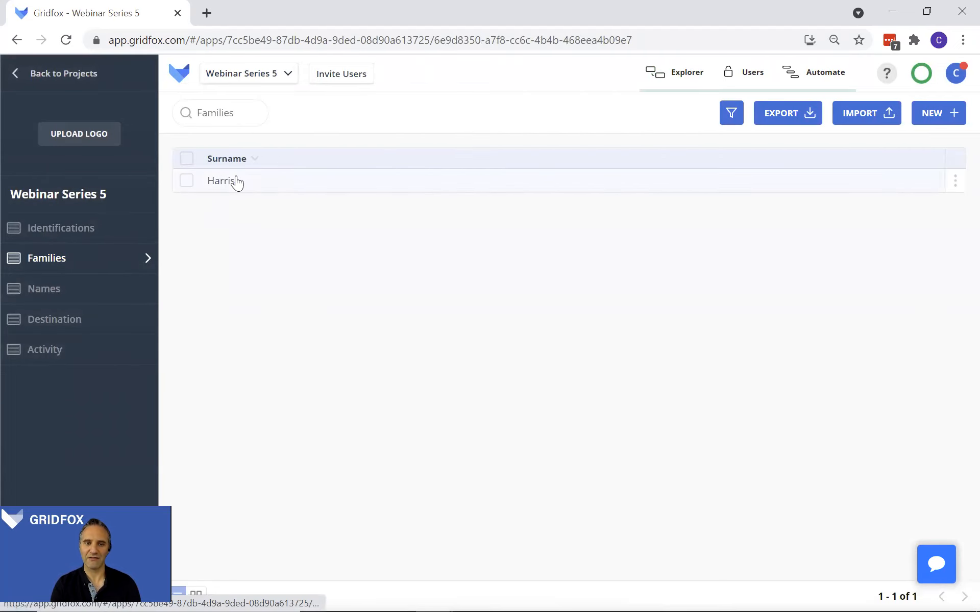
{"action": "left_click", "coordinate": [92, 293]}
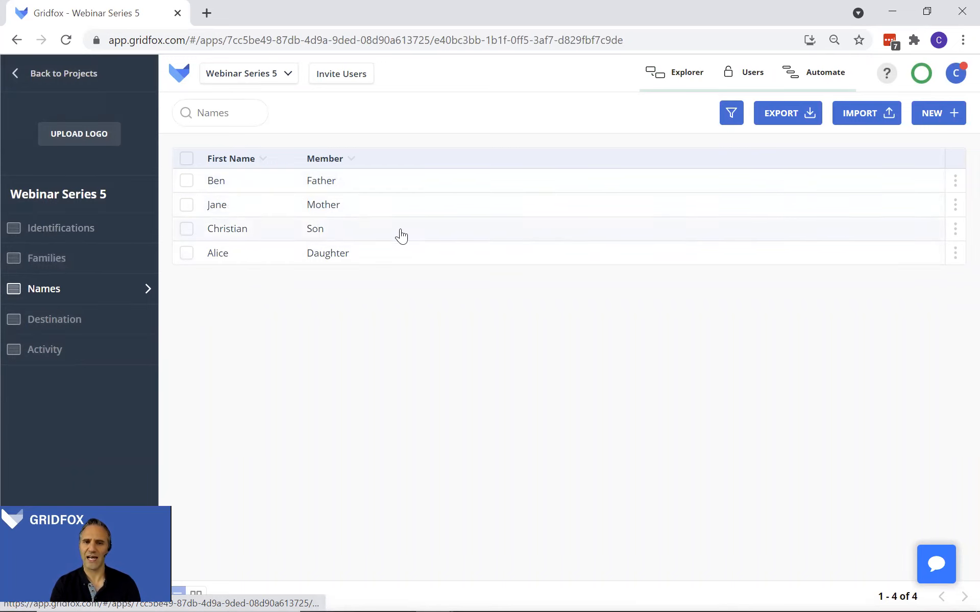
{"action": "left_click", "coordinate": [80, 260]}
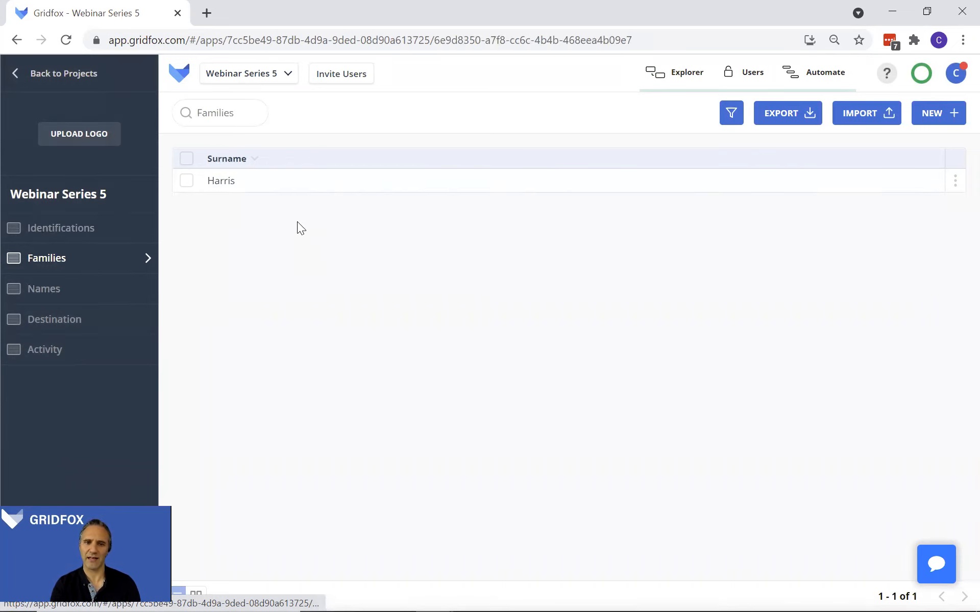
{"action": "left_click", "coordinate": [301, 183]}
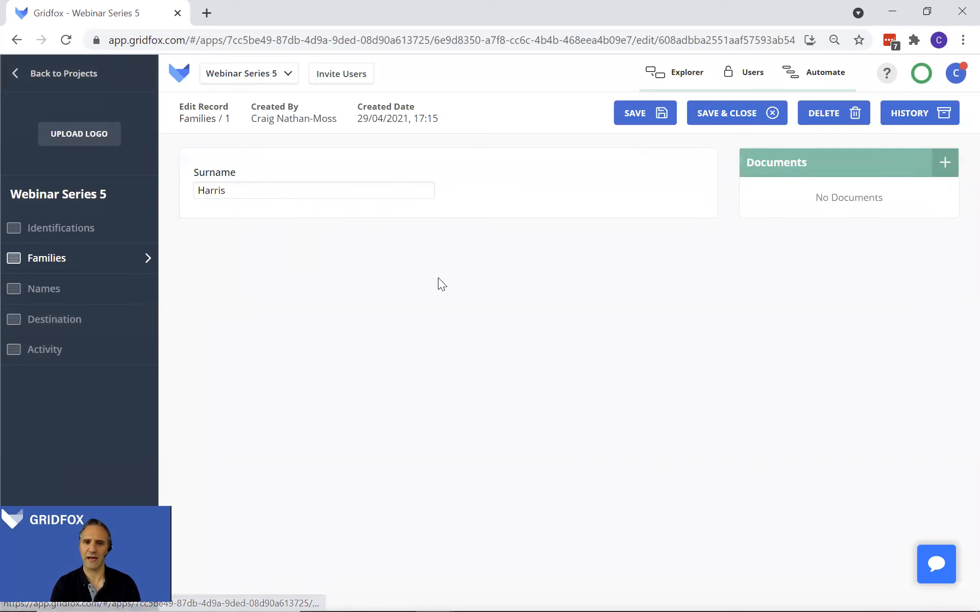
{"action": "left_click", "coordinate": [67, 280]}
{"action": "left_click", "coordinate": [249, 191]}
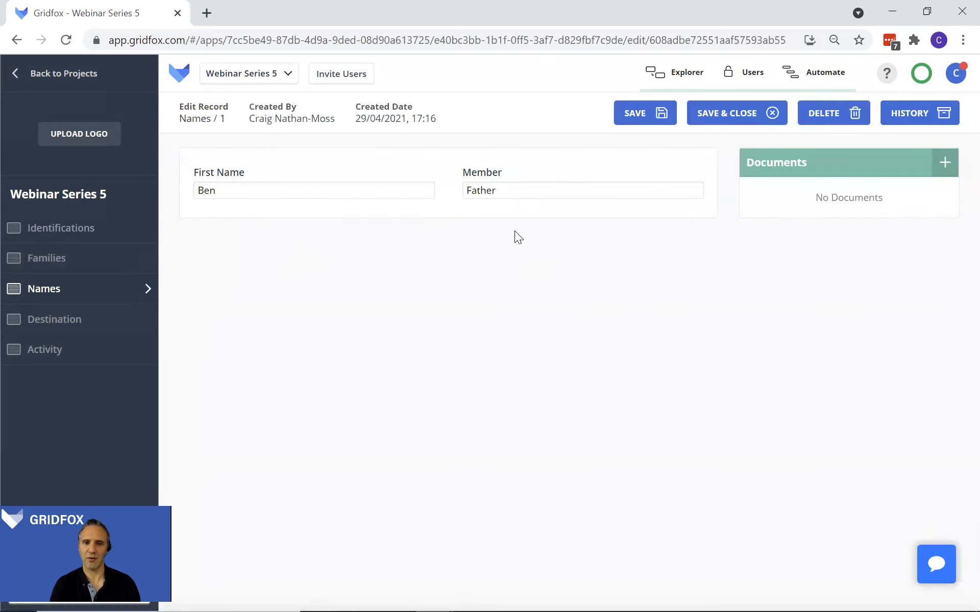
{"action": "left_click", "coordinate": [57, 286]}
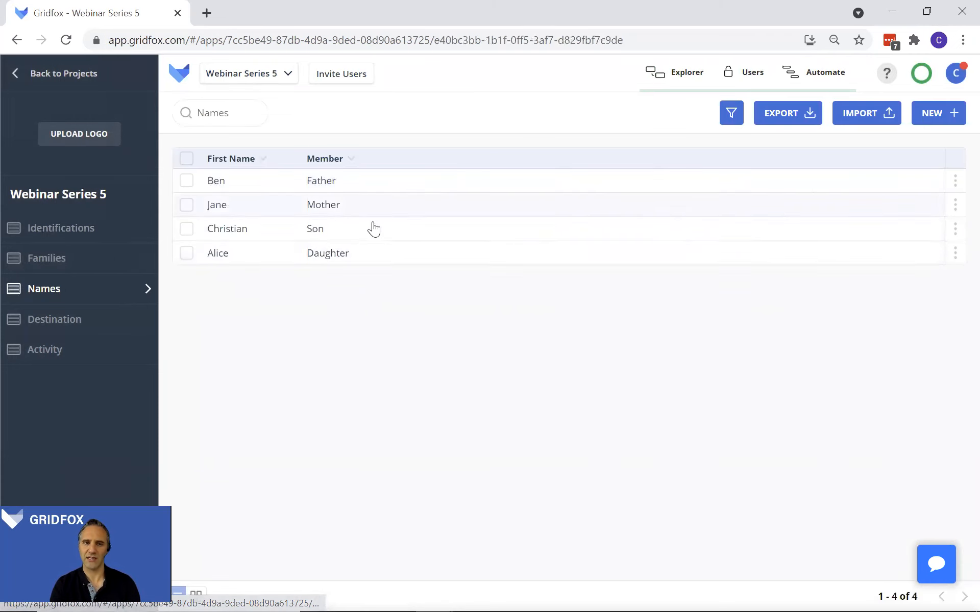
- Link the Families table to Names in the data model as "Families can have multiple Names" and save the model
{"action": "left_click", "coordinate": [676, 73]}
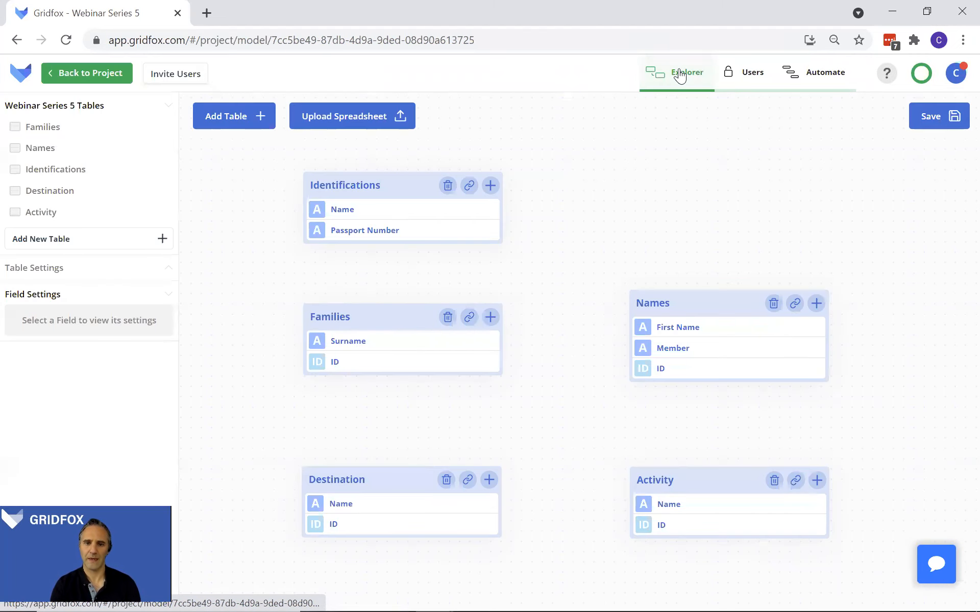
{"action": "left_click", "coordinate": [470, 319]}
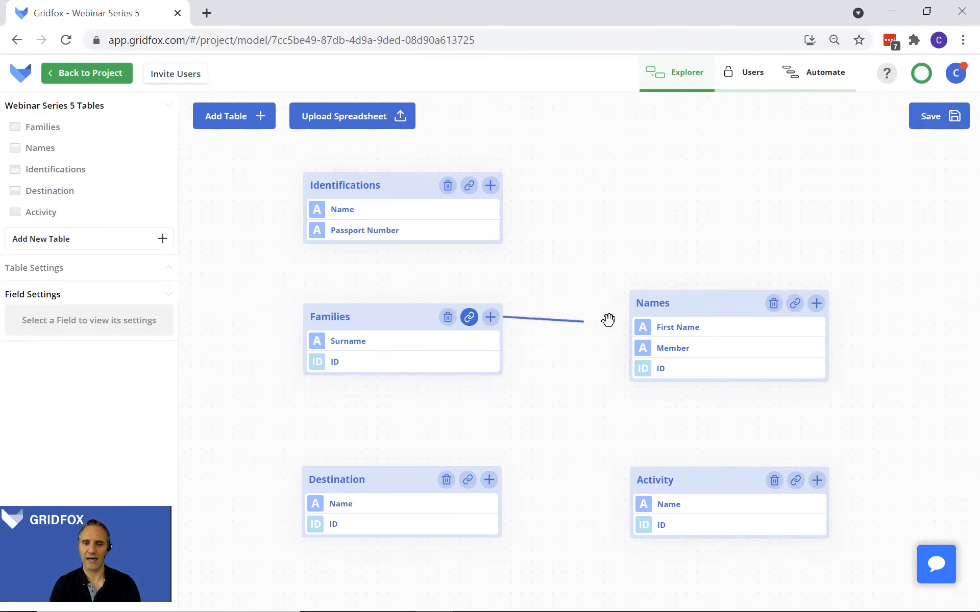
{"action": "left_click", "coordinate": [795, 305]}
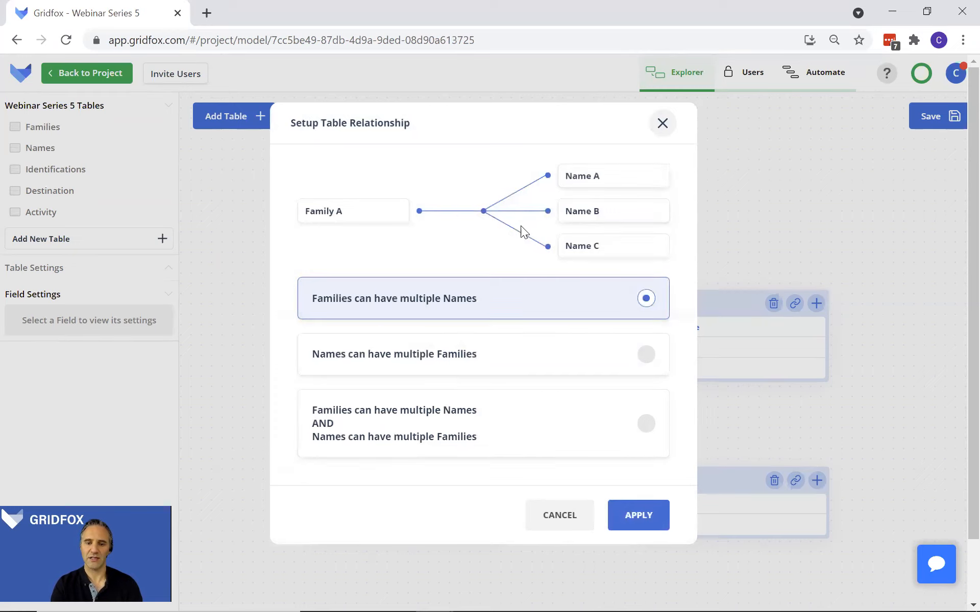
{"action": "left_click", "coordinate": [456, 364]}
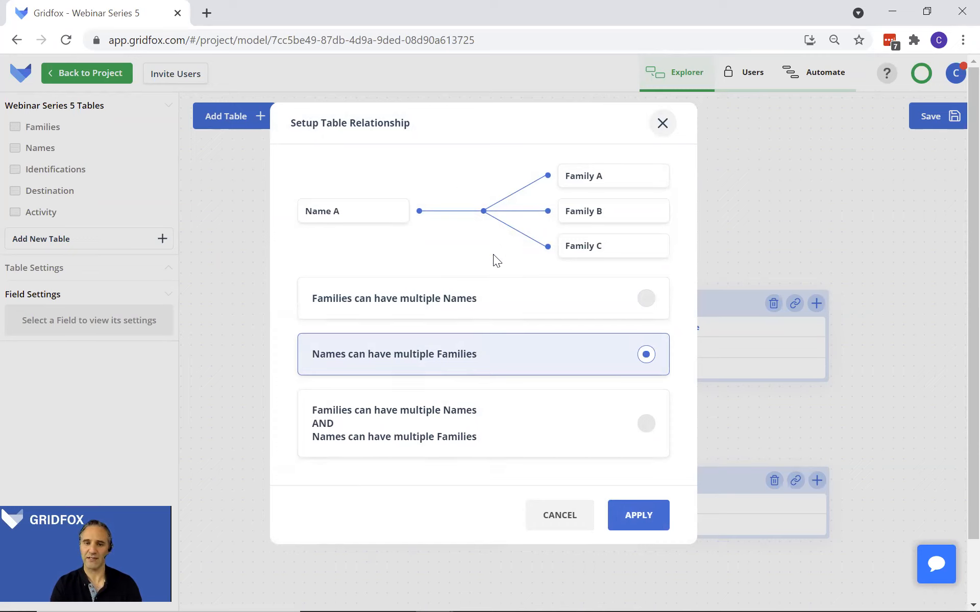
{"action": "left_click", "coordinate": [428, 300]}
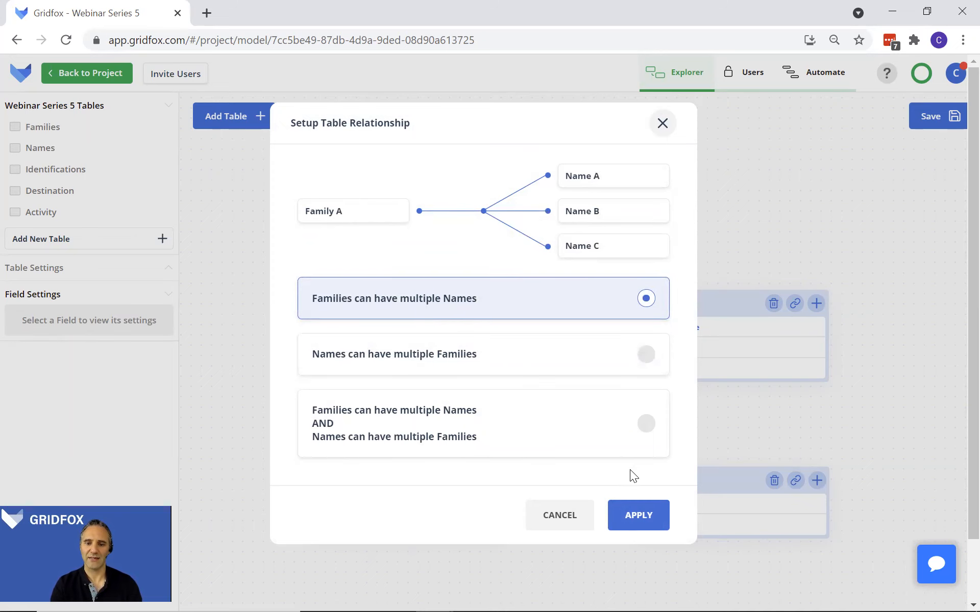
{"action": "left_click", "coordinate": [638, 516]}
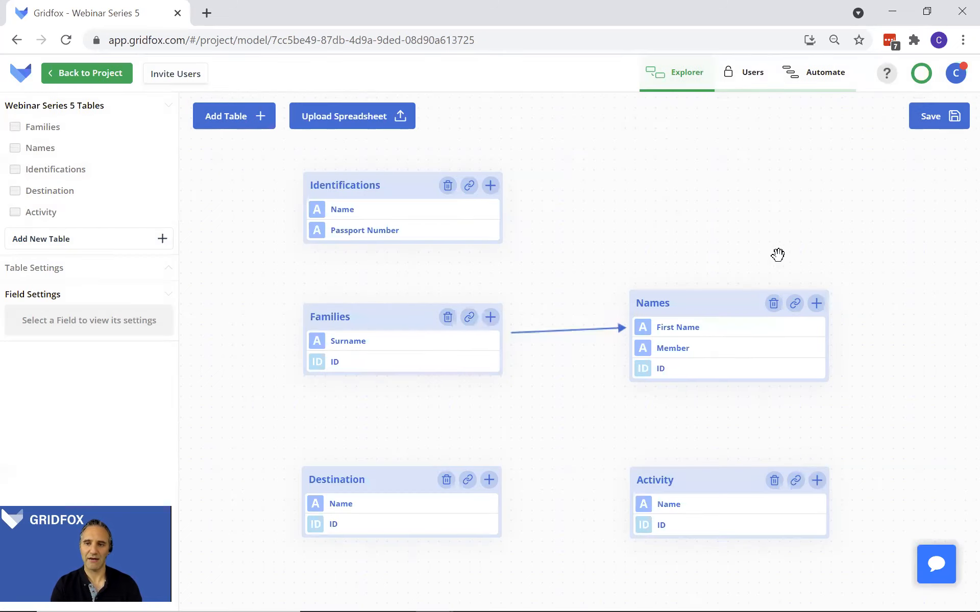
{"action": "left_click", "coordinate": [924, 120]}
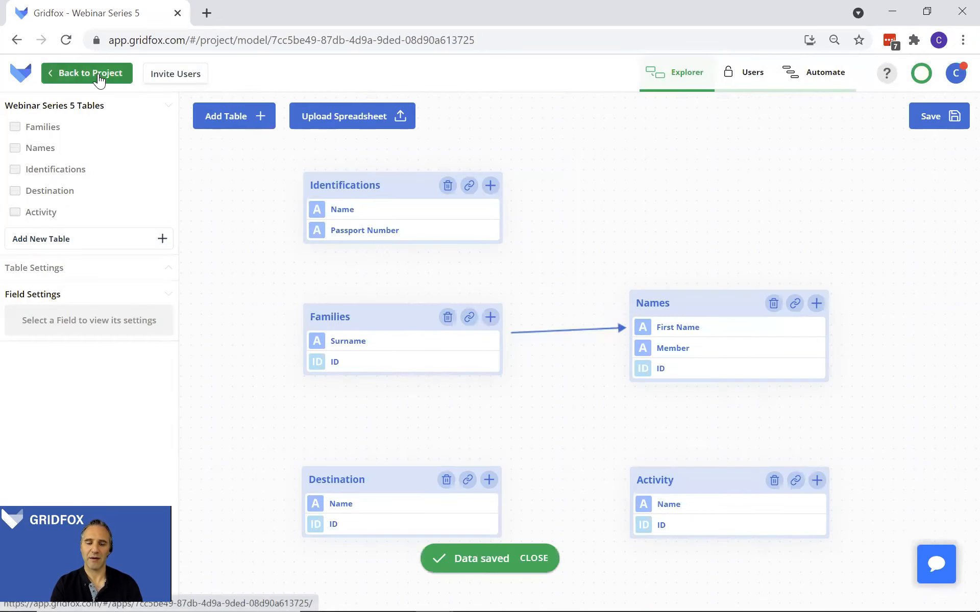
- Add all four existing Names records to the family record in the Families table
{"action": "left_click", "coordinate": [98, 74]}
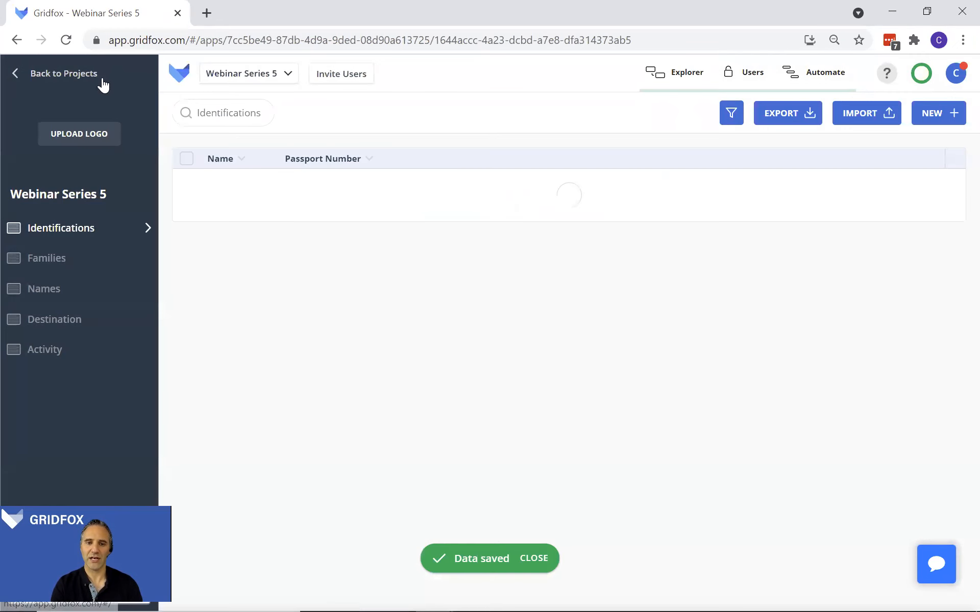
{"action": "left_click", "coordinate": [78, 292]}
{"action": "left_click", "coordinate": [114, 258]}
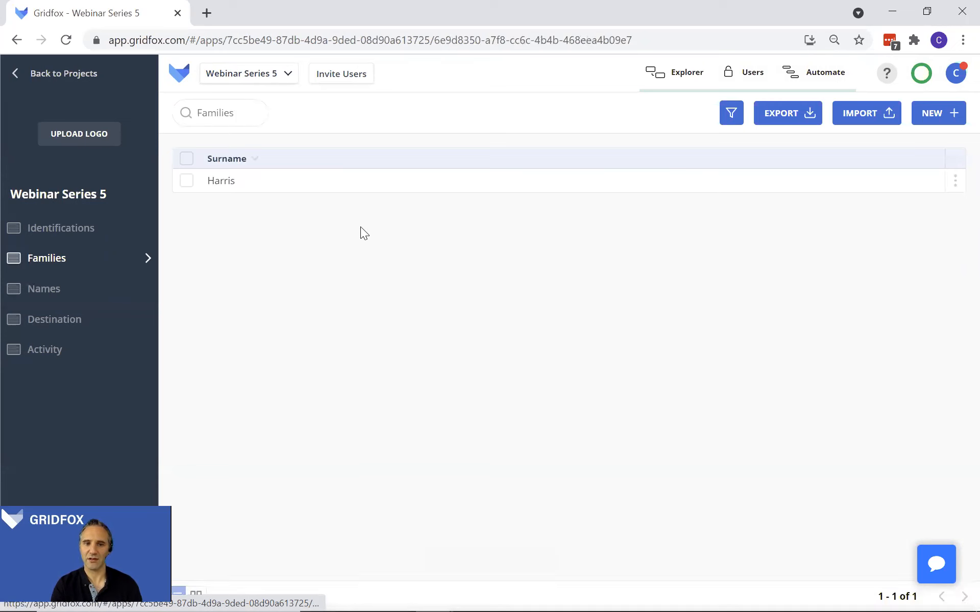
{"action": "left_click", "coordinate": [324, 189]}
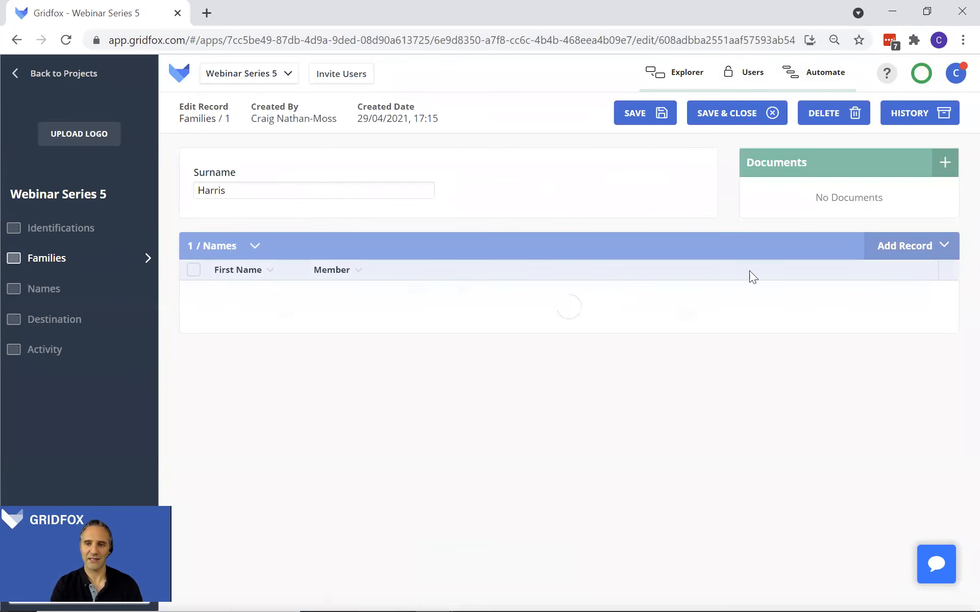
{"action": "left_click", "coordinate": [951, 241]}
{"action": "left_click", "coordinate": [911, 303]}
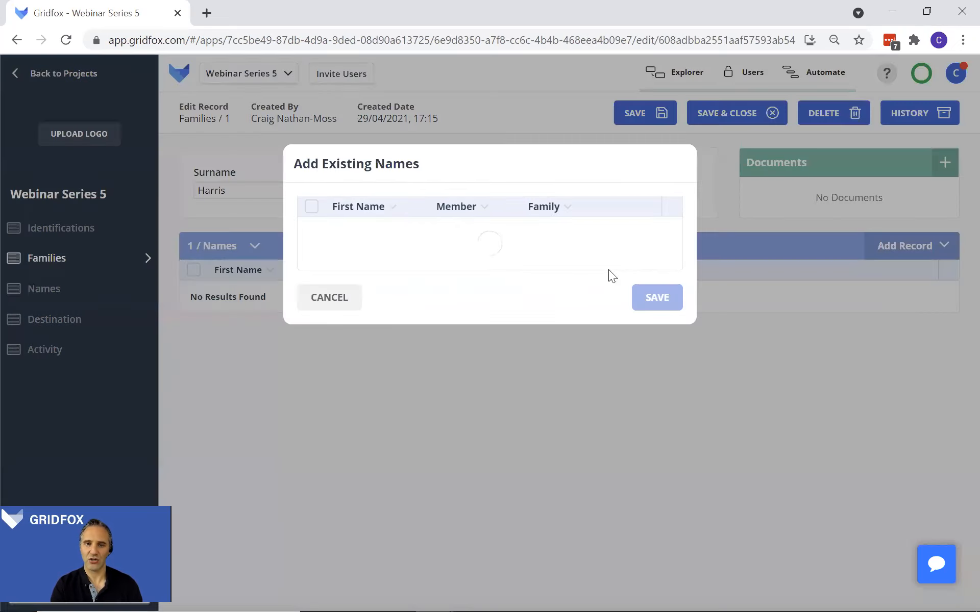
{"action": "left_click", "coordinate": [311, 207]}
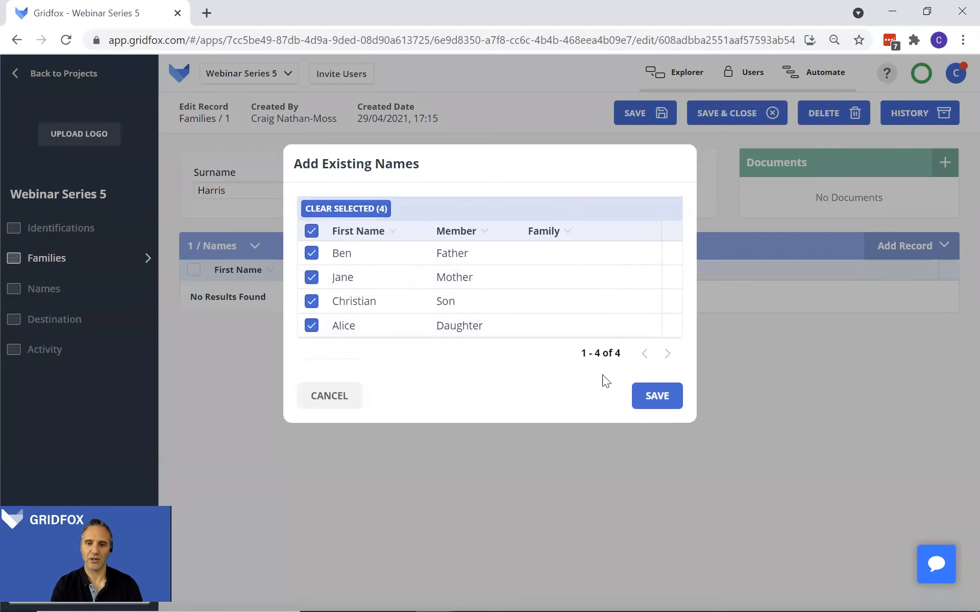
{"action": "left_click", "coordinate": [648, 402]}
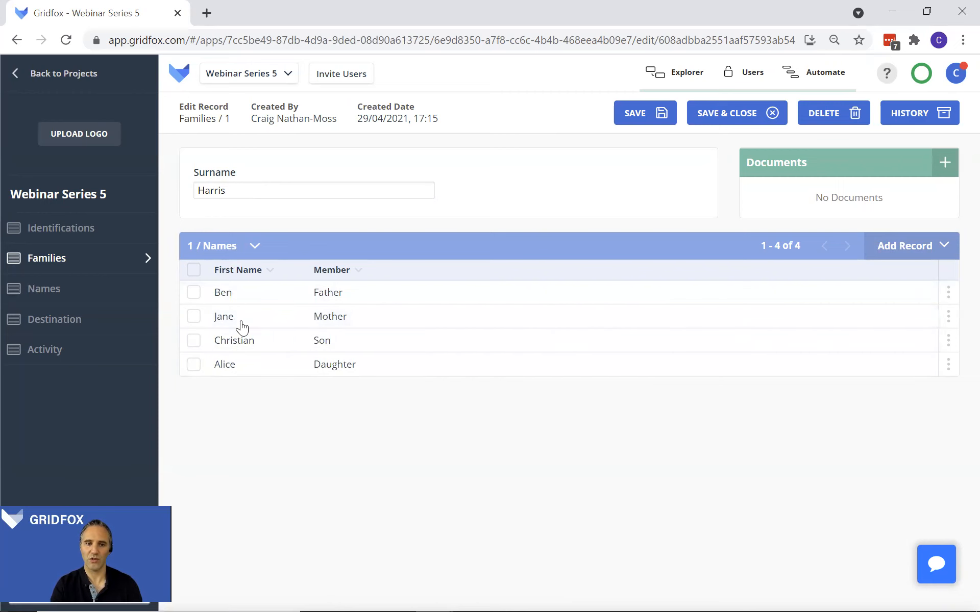
- Move the Names table slightly down in the data model and save the change while returning to the project
{"action": "left_click", "coordinate": [689, 72]}
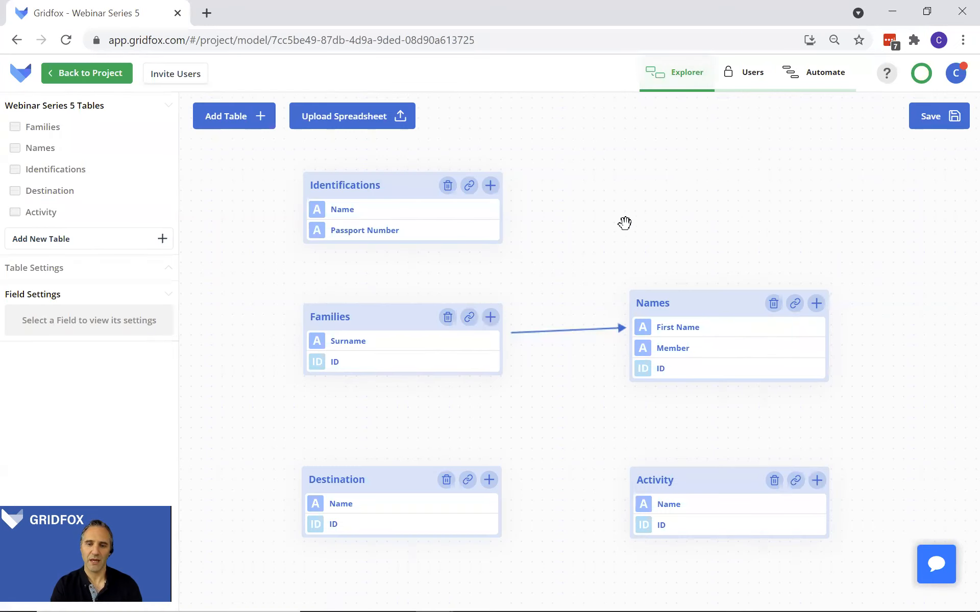
{"action": "left_click_drag", "start_coordinate": [685, 292], "coordinate": [680, 308]}
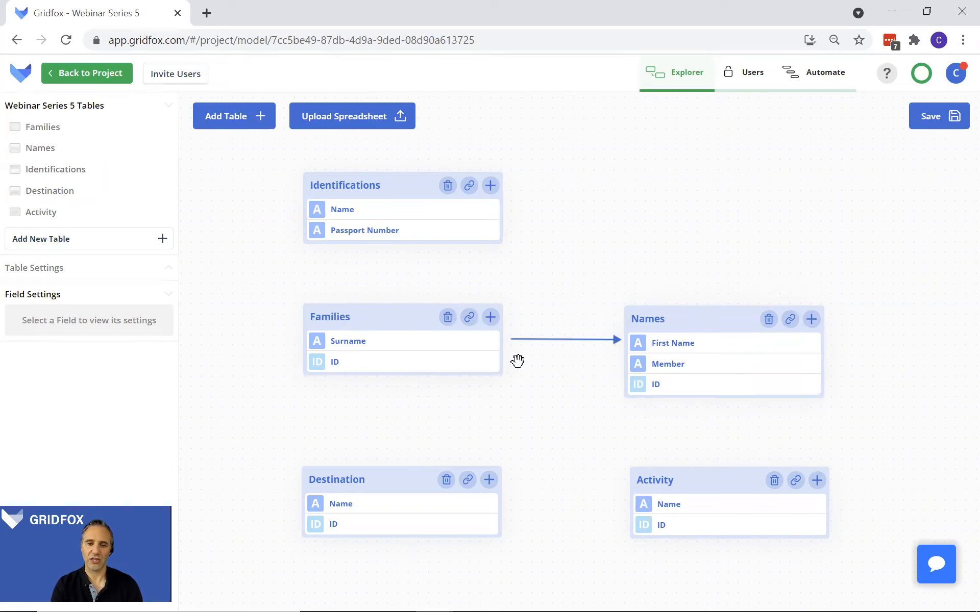
{"action": "left_click_drag", "start_coordinate": [529, 383], "coordinate": [519, 239]}
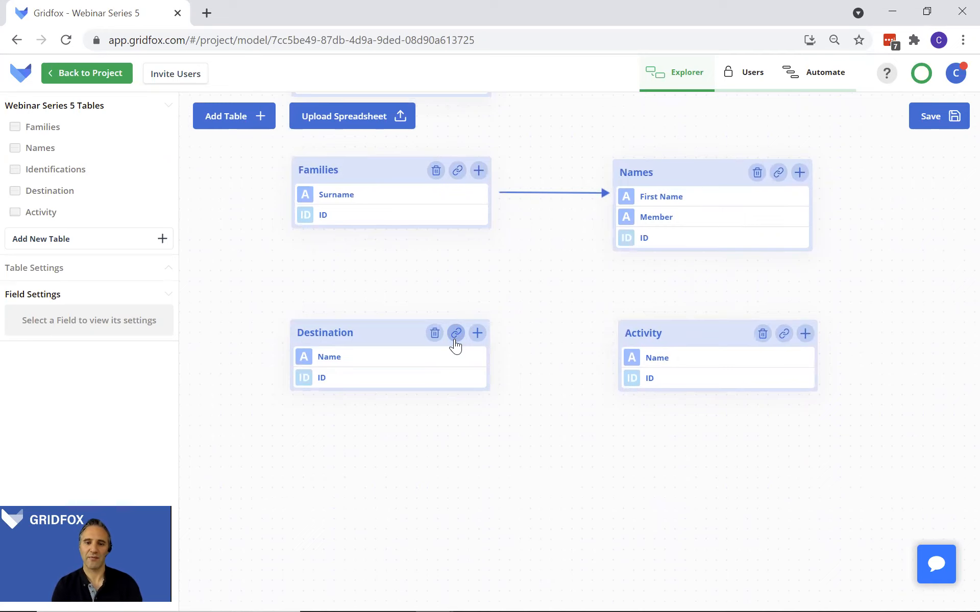
{"action": "left_click_drag", "start_coordinate": [481, 320], "coordinate": [524, 365]}
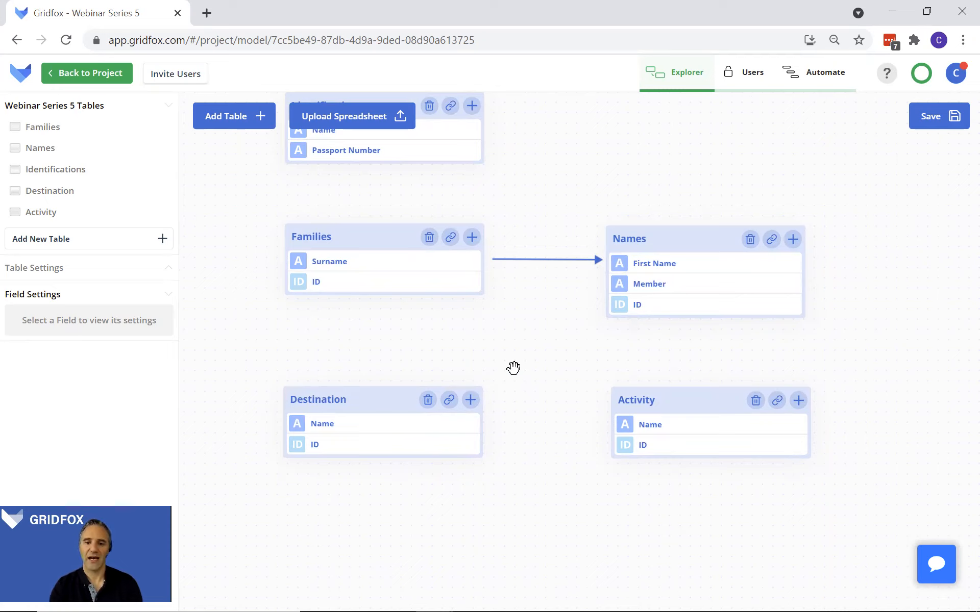
{"action": "left_click_drag", "start_coordinate": [512, 369], "coordinate": [516, 350]}
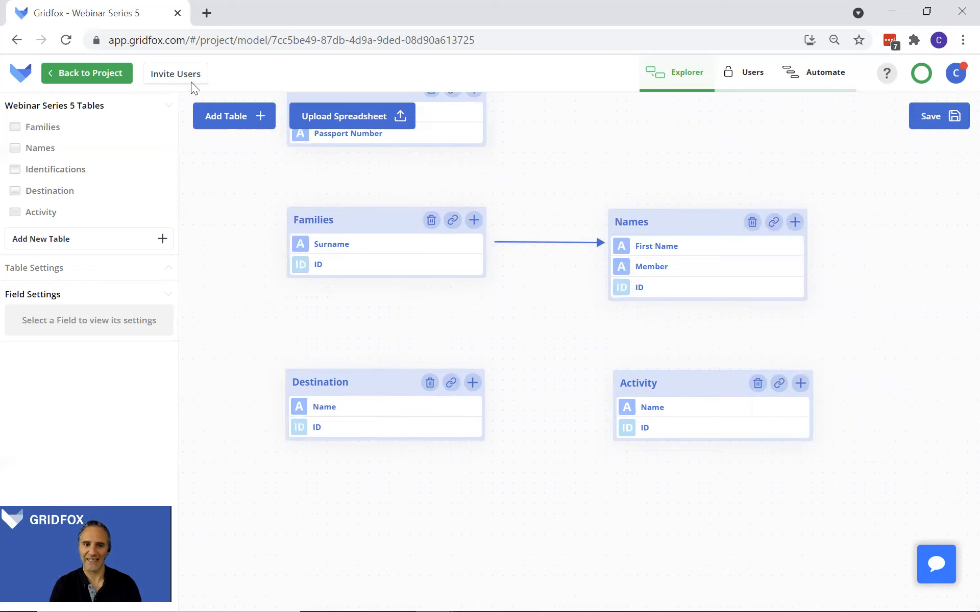
{"action": "left_click", "coordinate": [74, 77]}
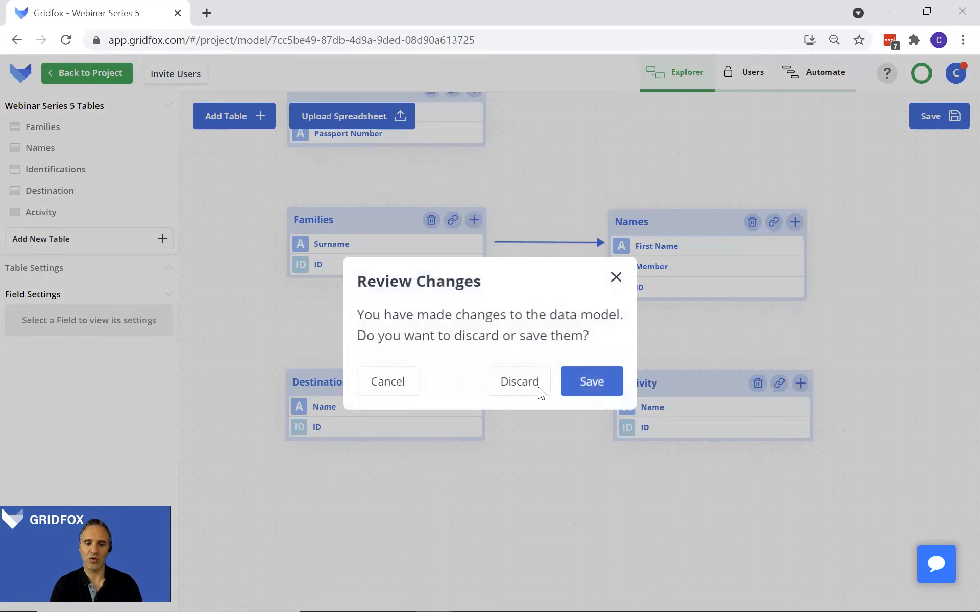
{"action": "left_click", "coordinate": [575, 388]}
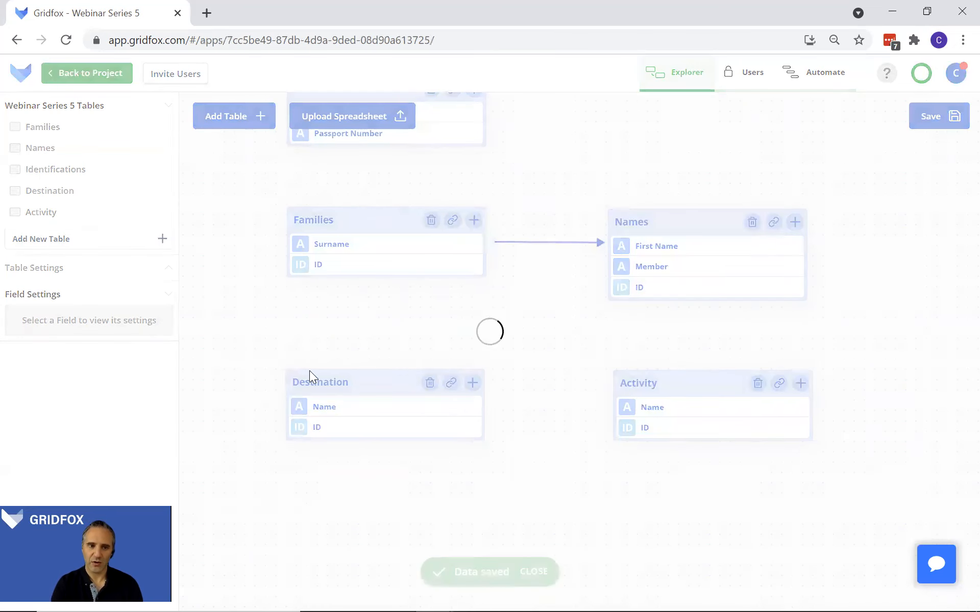
- Compare the records of the Destination and Activity tables to see how destinations and activities could relate
{"action": "left_click", "coordinate": [98, 320]}
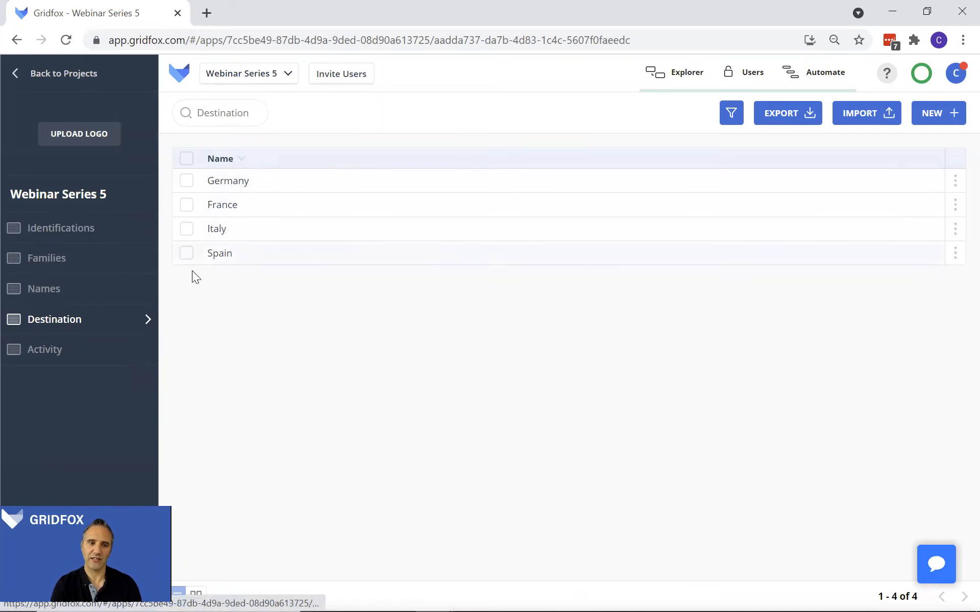
{"action": "left_click", "coordinate": [59, 351]}
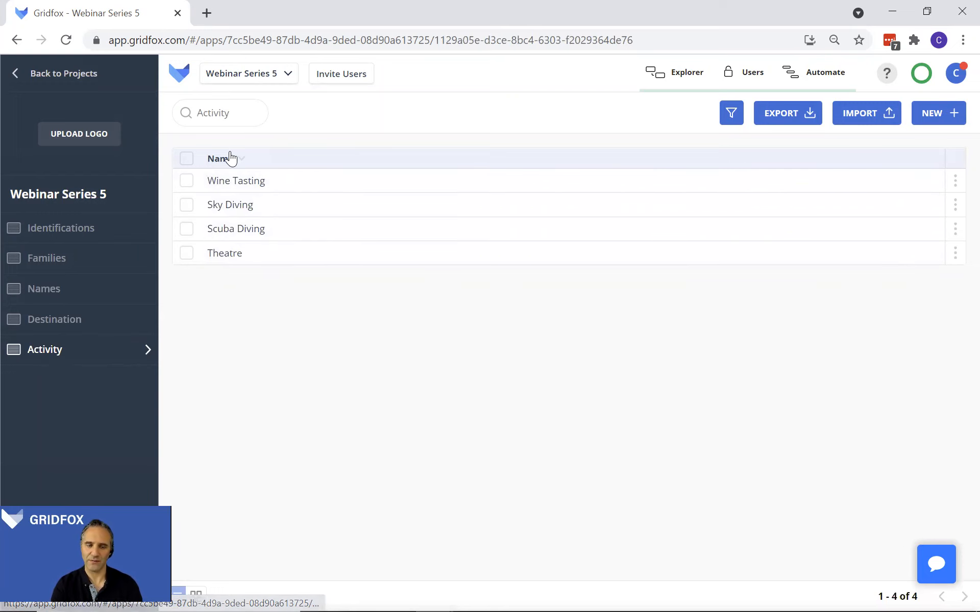
{"action": "left_click", "coordinate": [118, 319]}
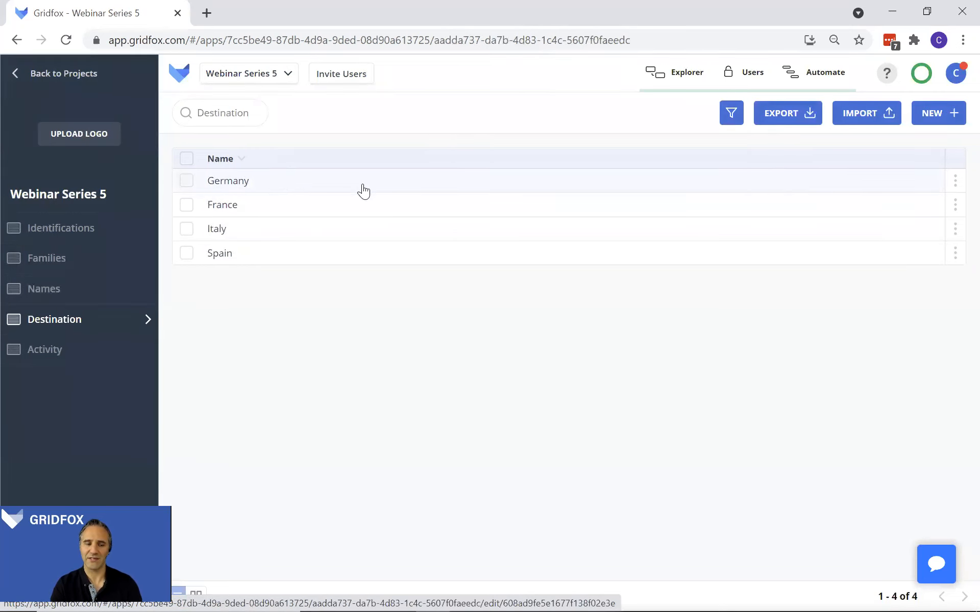
{"action": "left_click", "coordinate": [82, 349]}
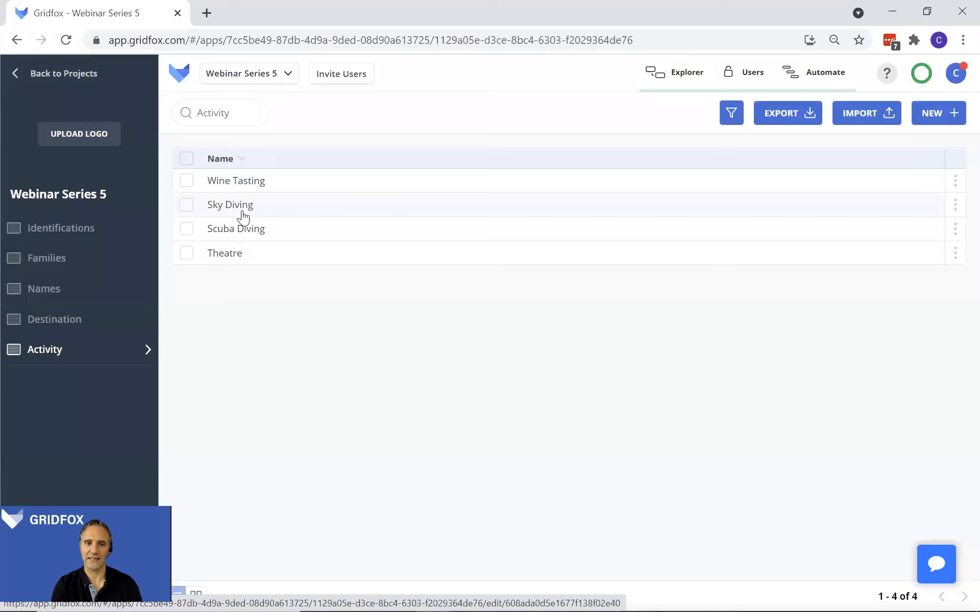
{"action": "left_click", "coordinate": [100, 316]}
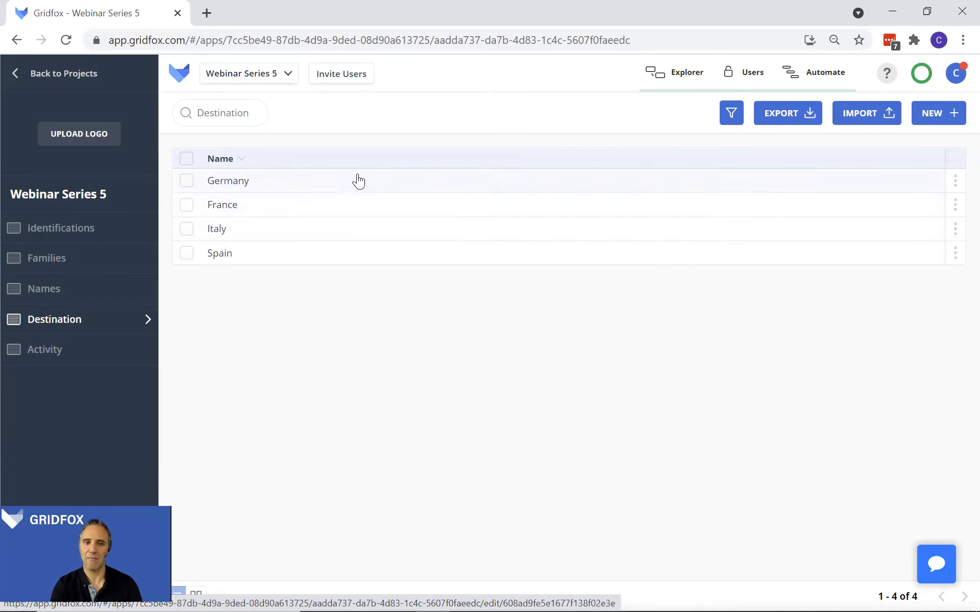
- Link Destination and Activity with a direct relationship in which each can have multiple of the other, and save the model
{"action": "left_click", "coordinate": [113, 350]}
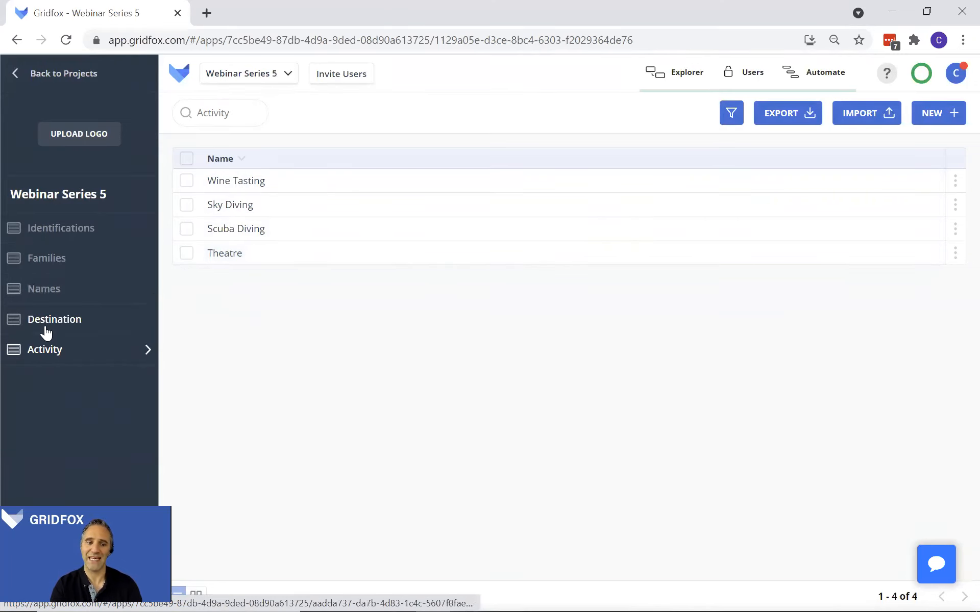
{"action": "left_click", "coordinate": [673, 76]}
{"action": "left_click_drag", "start_coordinate": [451, 384], "coordinate": [778, 388]}
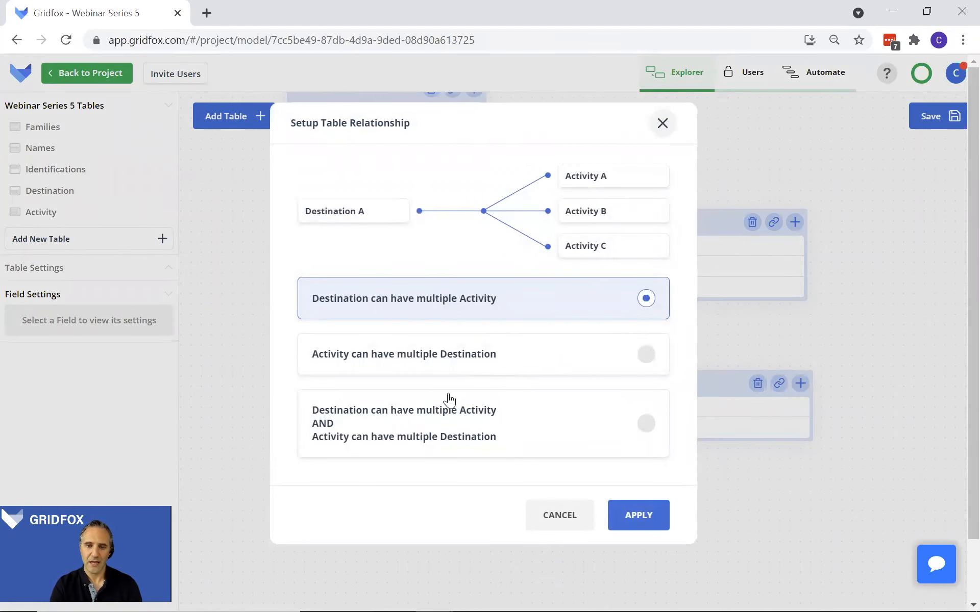
{"action": "left_click", "coordinate": [469, 423]}
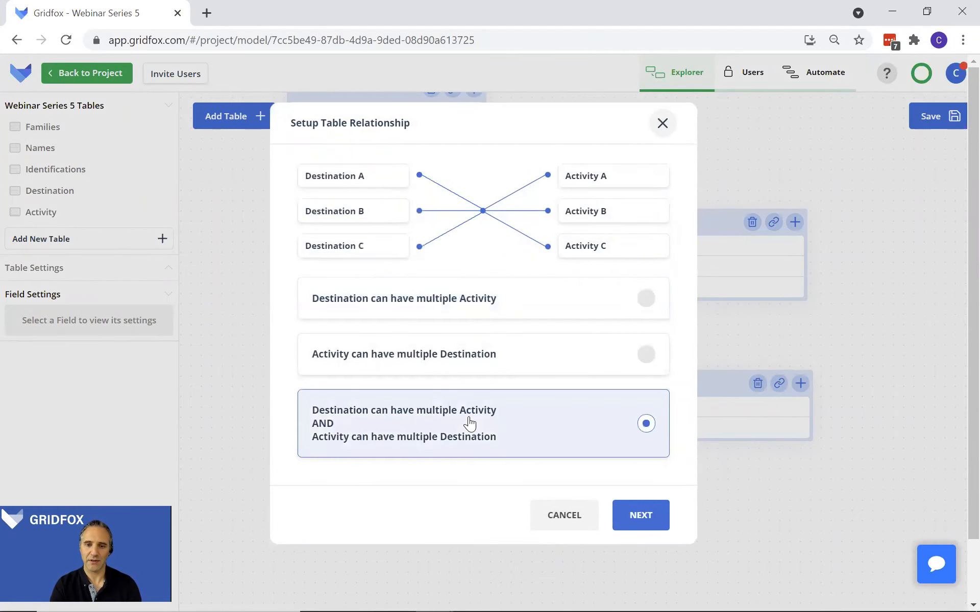
{"action": "left_click", "coordinate": [641, 516]}
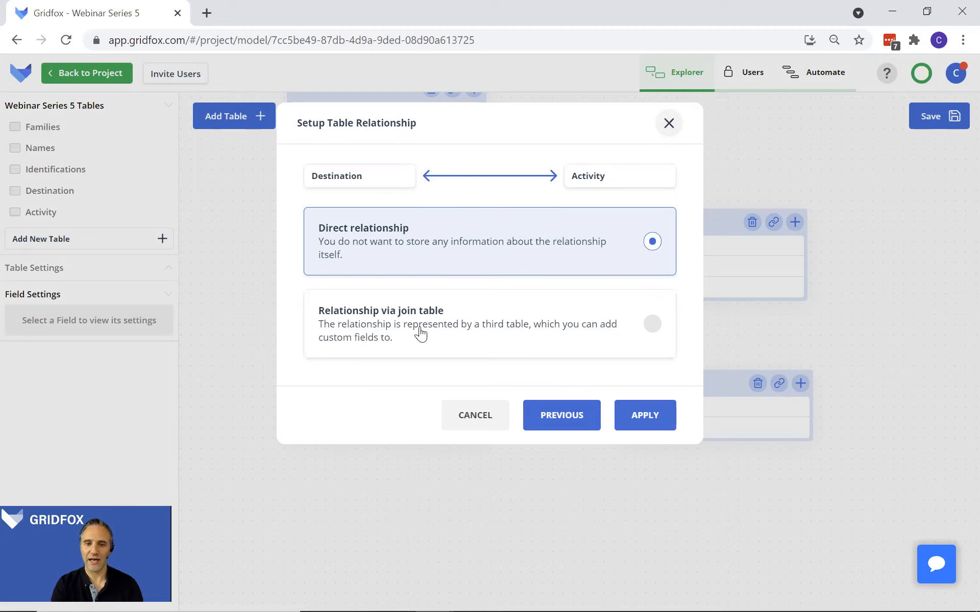
{"action": "left_click", "coordinate": [451, 328]}
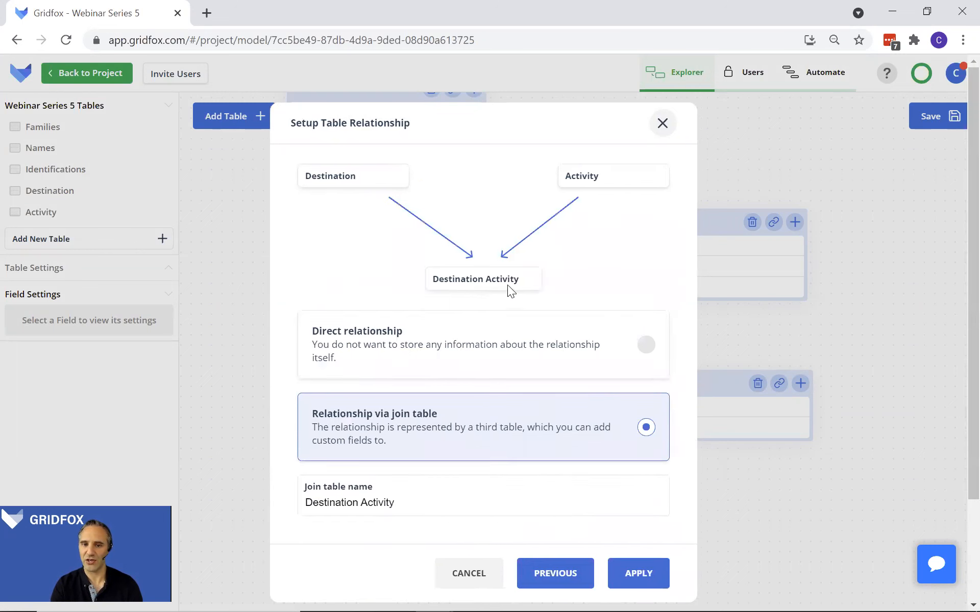
{"action": "left_click", "coordinate": [474, 349]}
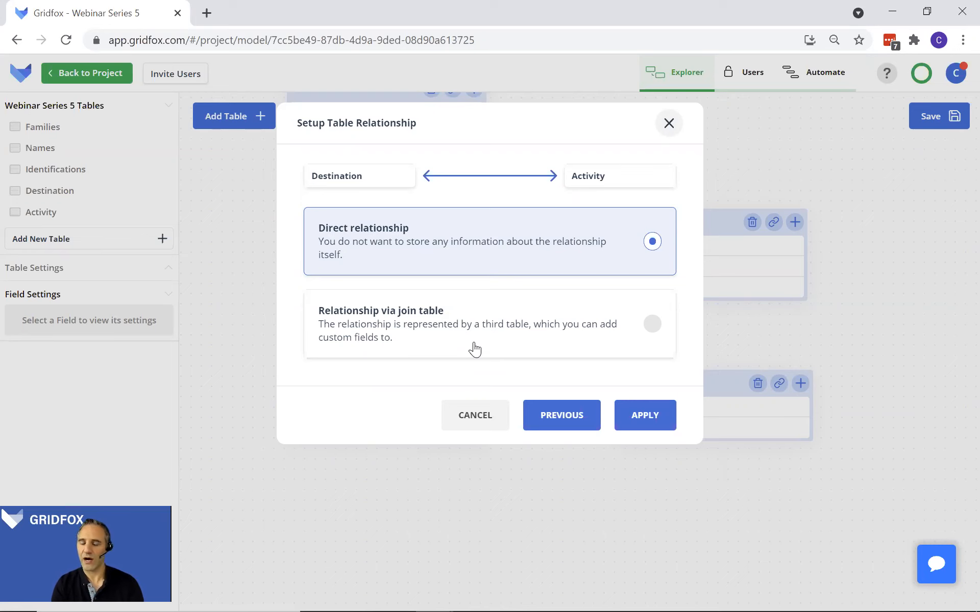
{"action": "left_click", "coordinate": [634, 415]}
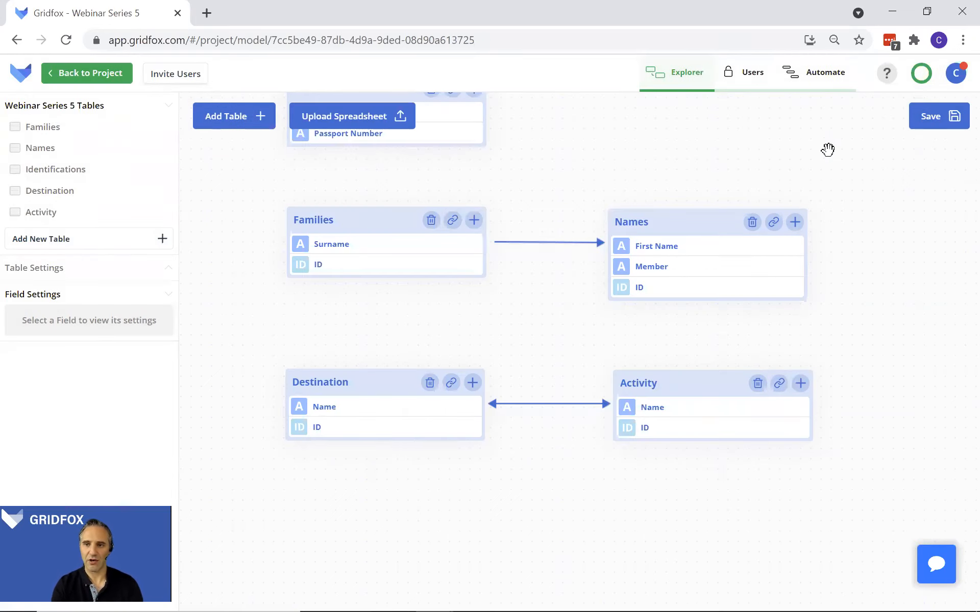
{"action": "left_click", "coordinate": [941, 128]}
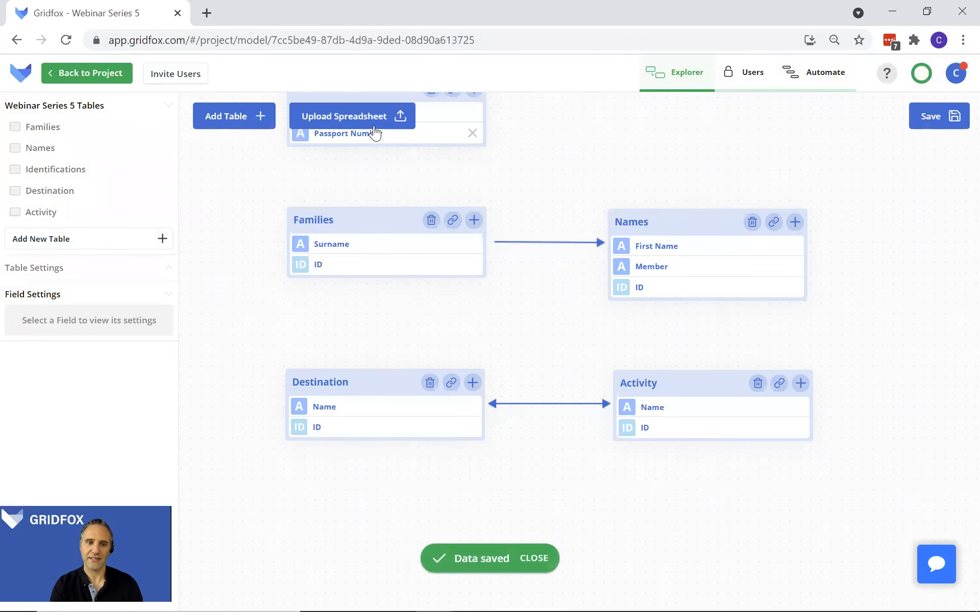
- Add the existing activities Wine Tasting and Theatre to the Germany record in the Destination table
{"action": "left_click", "coordinate": [106, 78]}
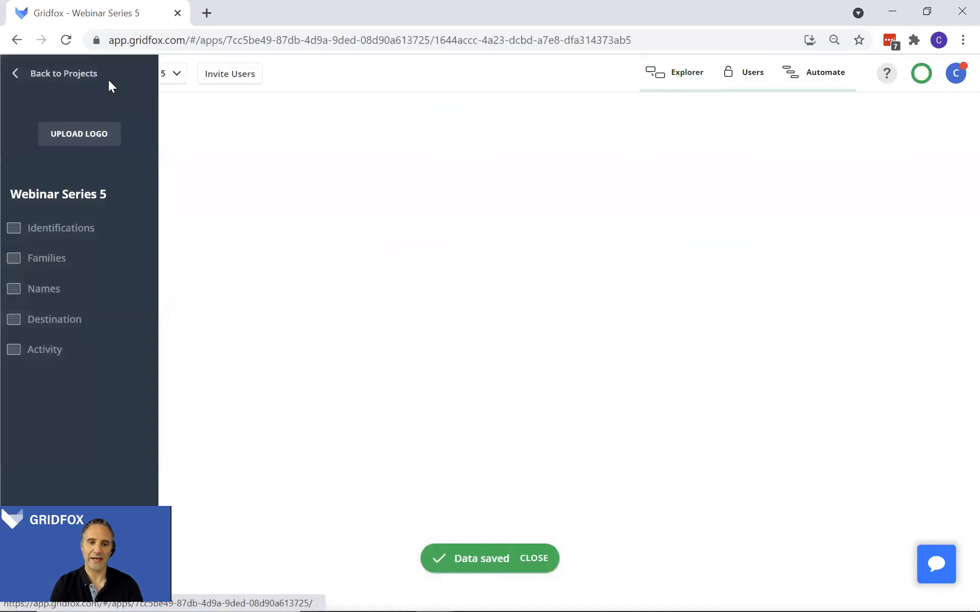
{"action": "left_click", "coordinate": [78, 323]}
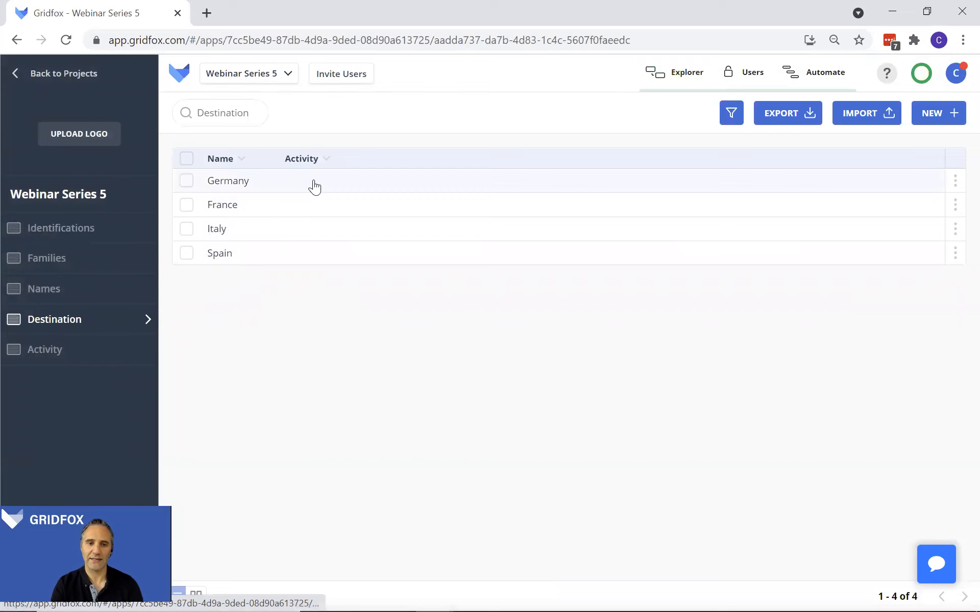
{"action": "left_click", "coordinate": [315, 187]}
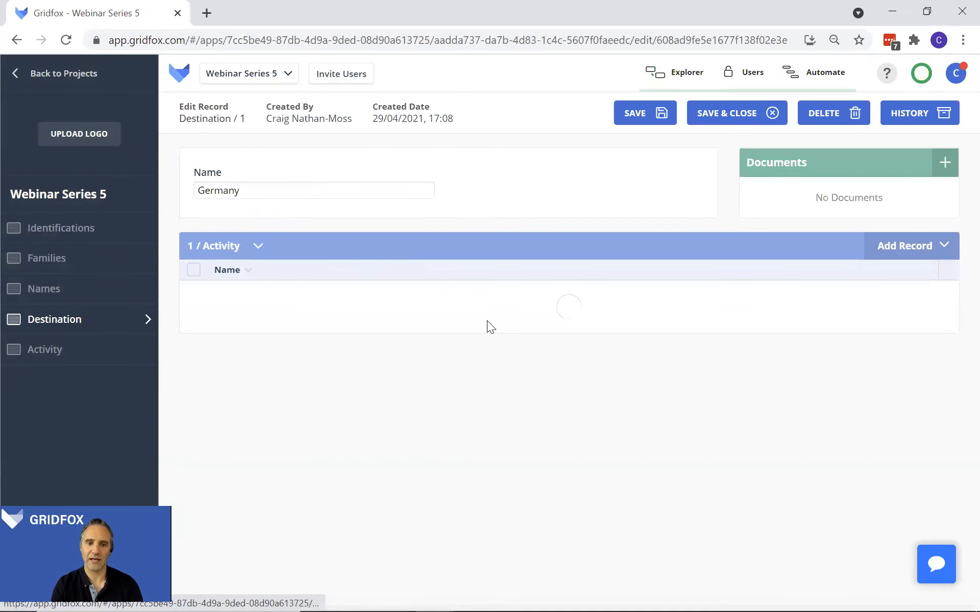
{"action": "left_click", "coordinate": [942, 247]}
{"action": "left_click", "coordinate": [903, 305]}
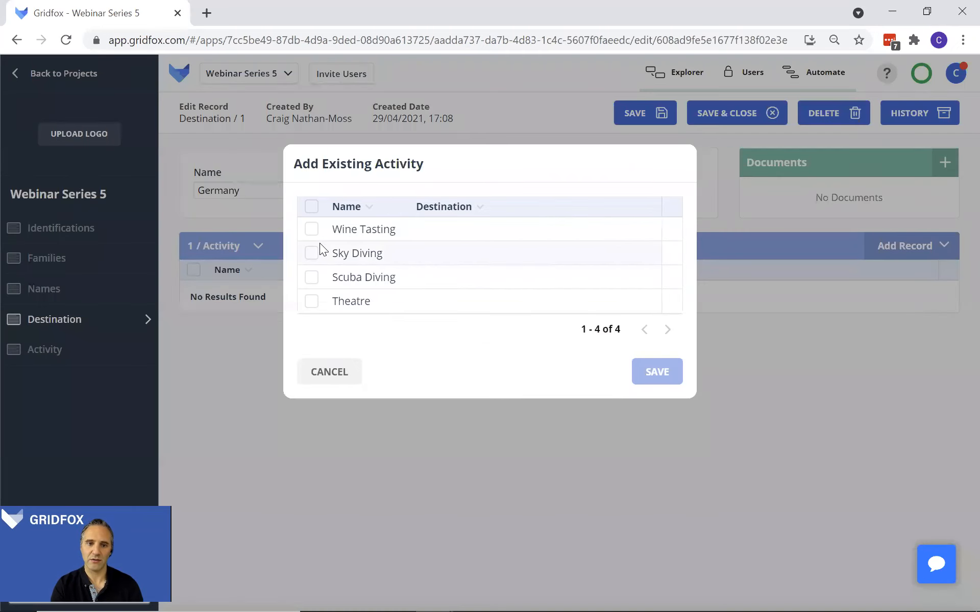
{"action": "left_click", "coordinate": [311, 231]}
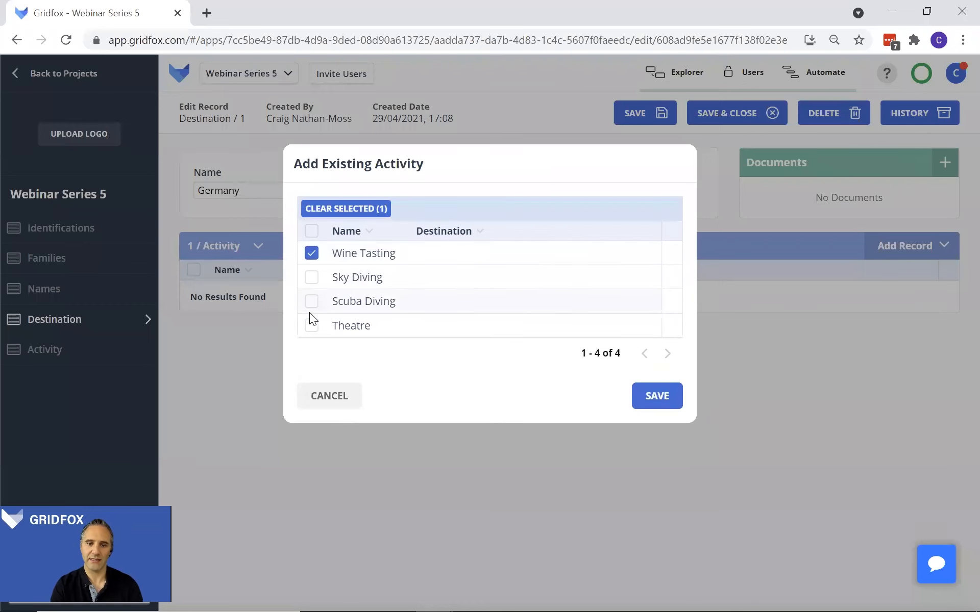
{"action": "left_click", "coordinate": [311, 327]}
{"action": "left_click", "coordinate": [654, 396]}
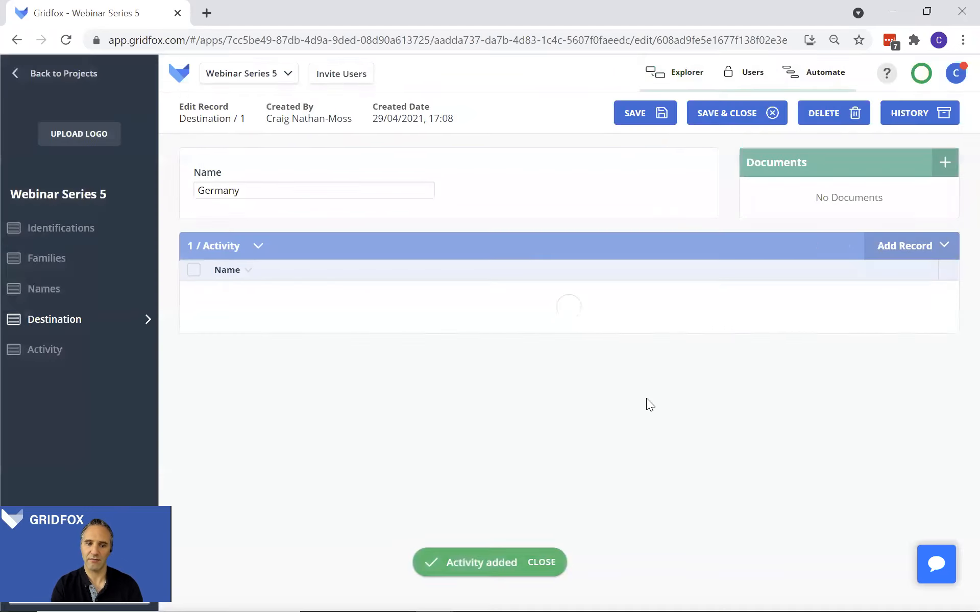
- Add all four existing activities to the France record in the Destination table
{"action": "left_click", "coordinate": [98, 320]}
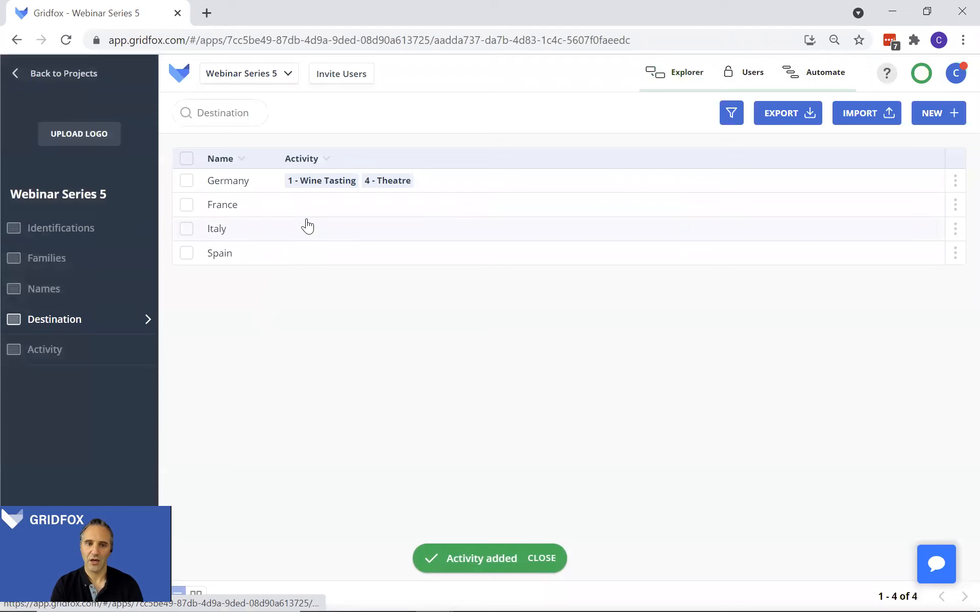
{"action": "left_click", "coordinate": [317, 208]}
{"action": "left_click", "coordinate": [933, 252]}
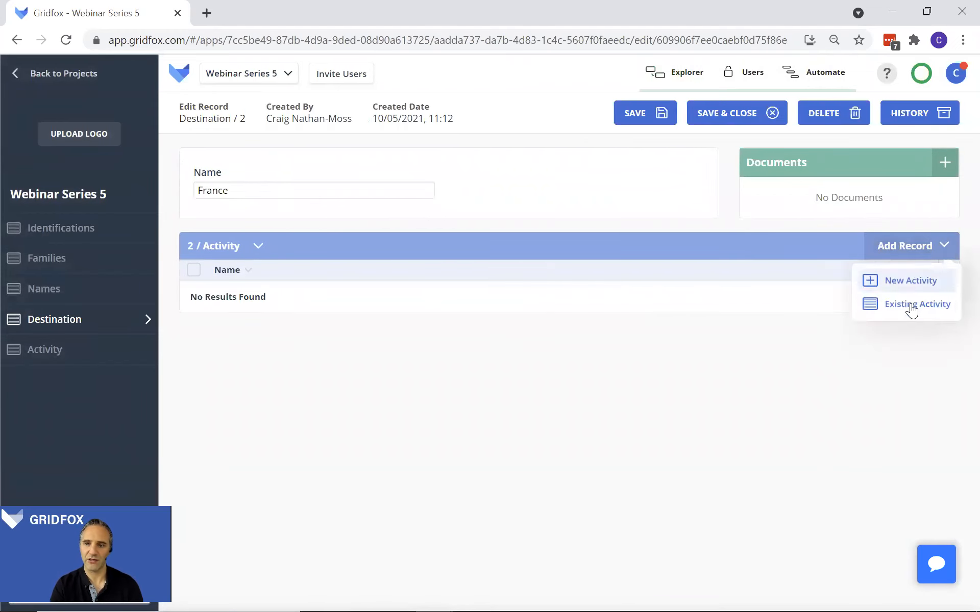
{"action": "left_click", "coordinate": [898, 305]}
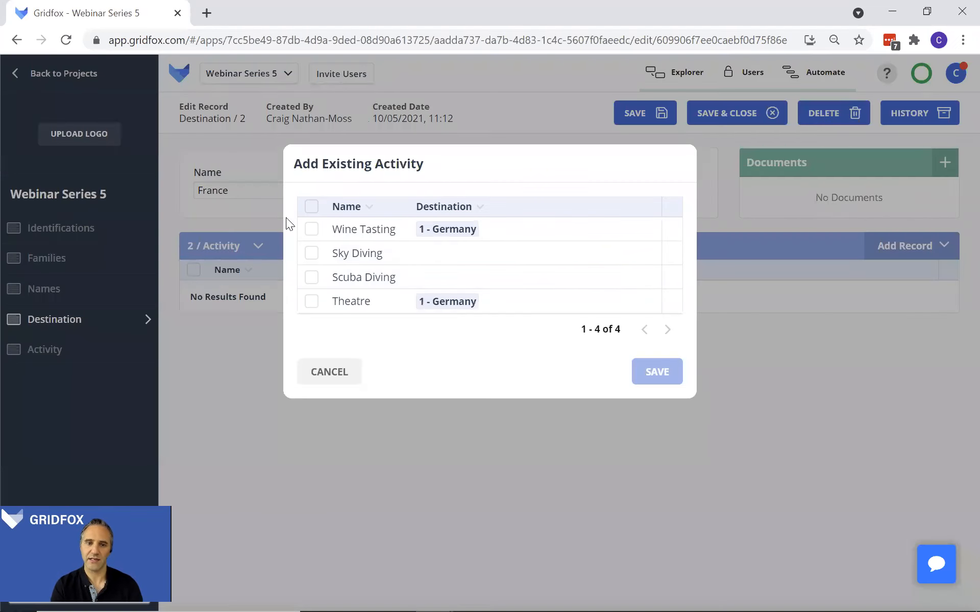
{"action": "left_click", "coordinate": [311, 206]}
{"action": "left_click", "coordinate": [641, 393]}
- Add all four existing activities to the Italy record in the Destination table
{"action": "left_click", "coordinate": [105, 326]}
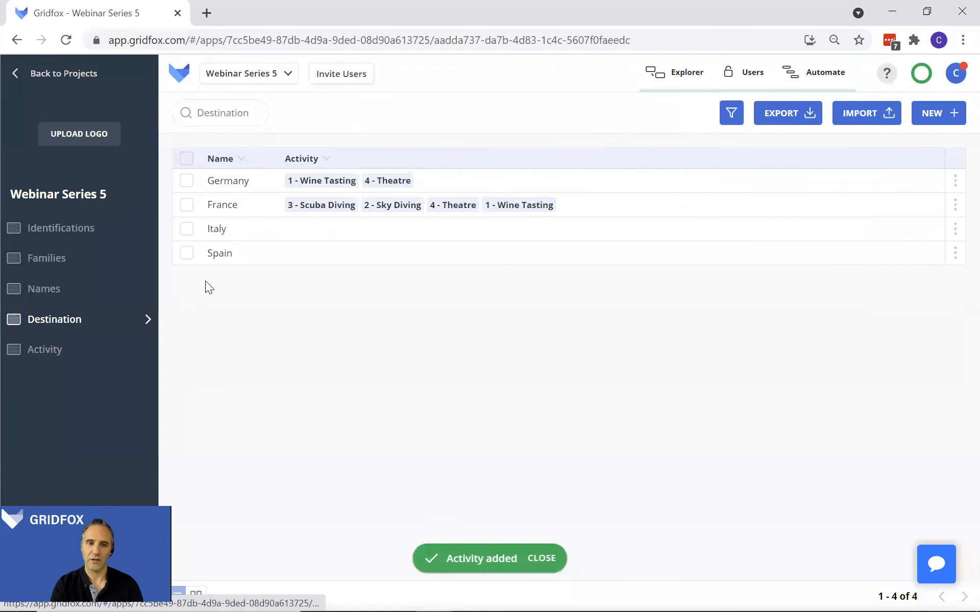
{"action": "left_click", "coordinate": [266, 244]}
{"action": "left_click", "coordinate": [941, 246]}
{"action": "left_click", "coordinate": [877, 305]}
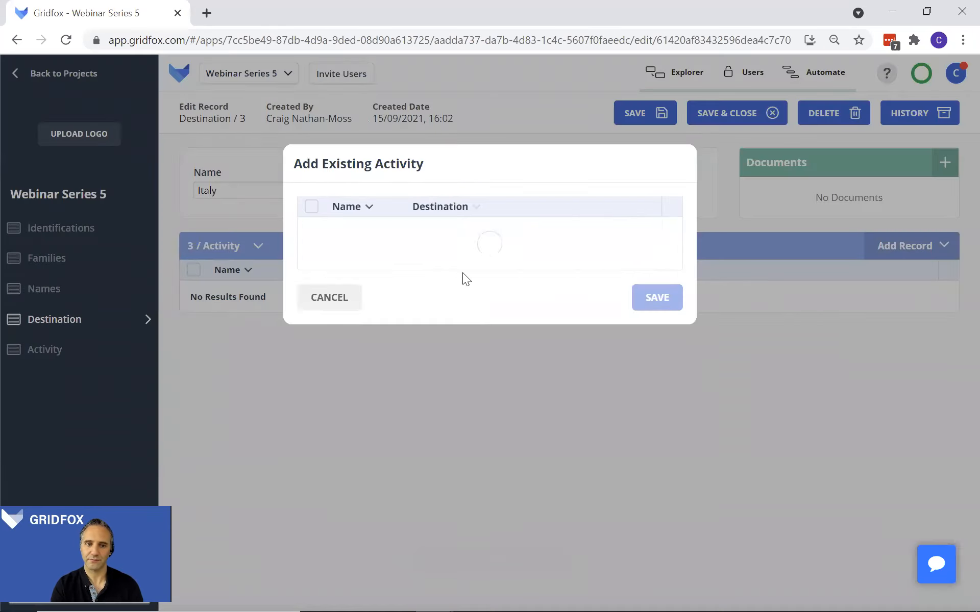
{"action": "left_click", "coordinate": [321, 208]}
{"action": "left_click", "coordinate": [312, 207]}
{"action": "left_click", "coordinate": [656, 396]}
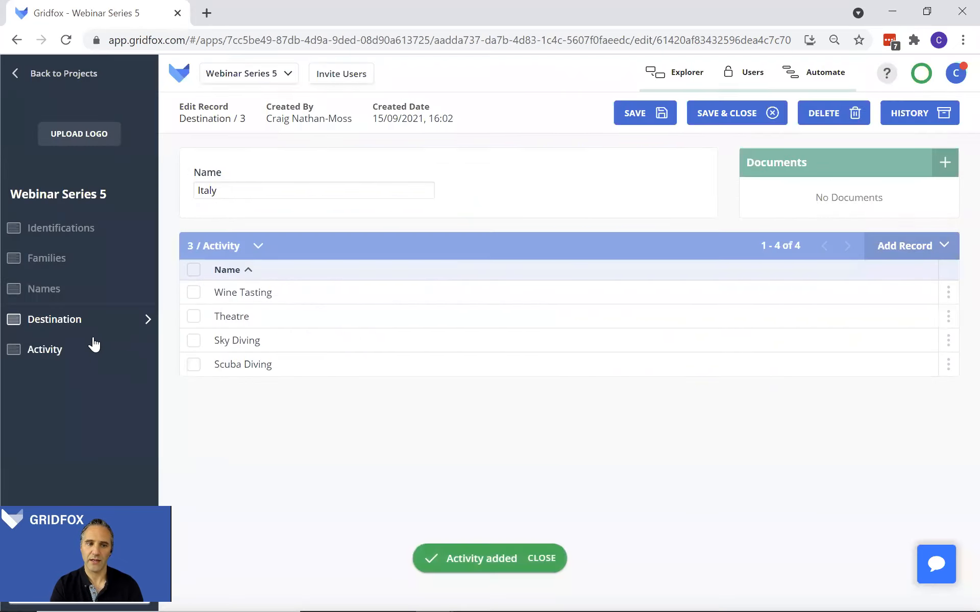
- Add the existing Theatre activity to the Spain record and return to the list of destinations
{"action": "left_click", "coordinate": [98, 326]}
{"action": "left_click", "coordinate": [258, 252]}
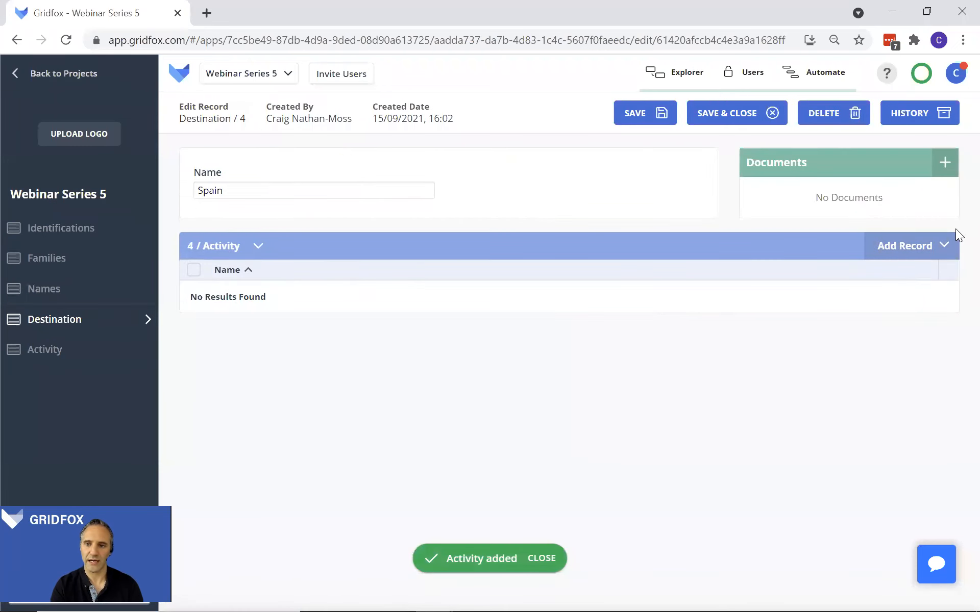
{"action": "left_click", "coordinate": [945, 246]}
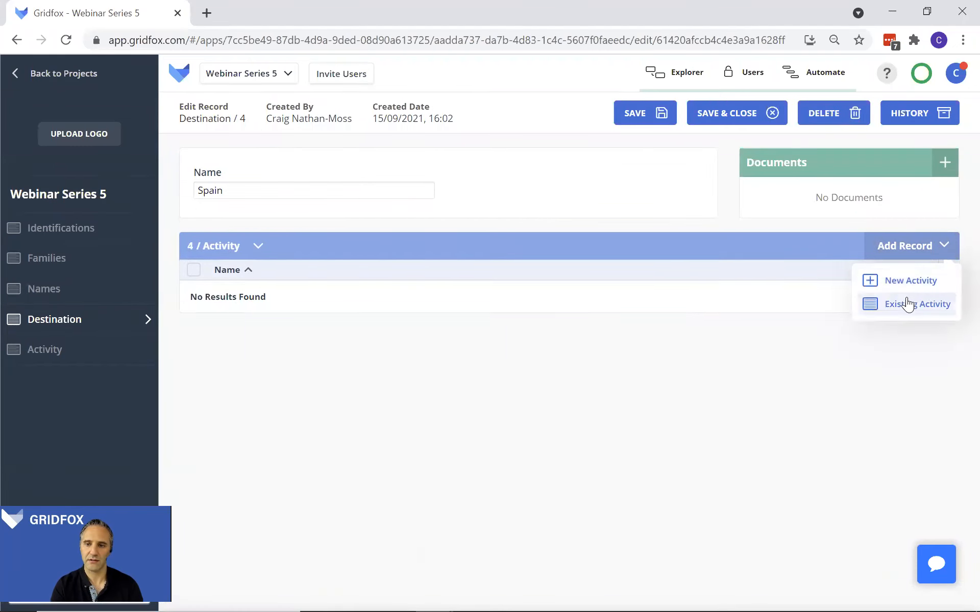
{"action": "left_click", "coordinate": [906, 304]}
{"action": "left_click", "coordinate": [333, 260]}
{"action": "left_click", "coordinate": [655, 396]}
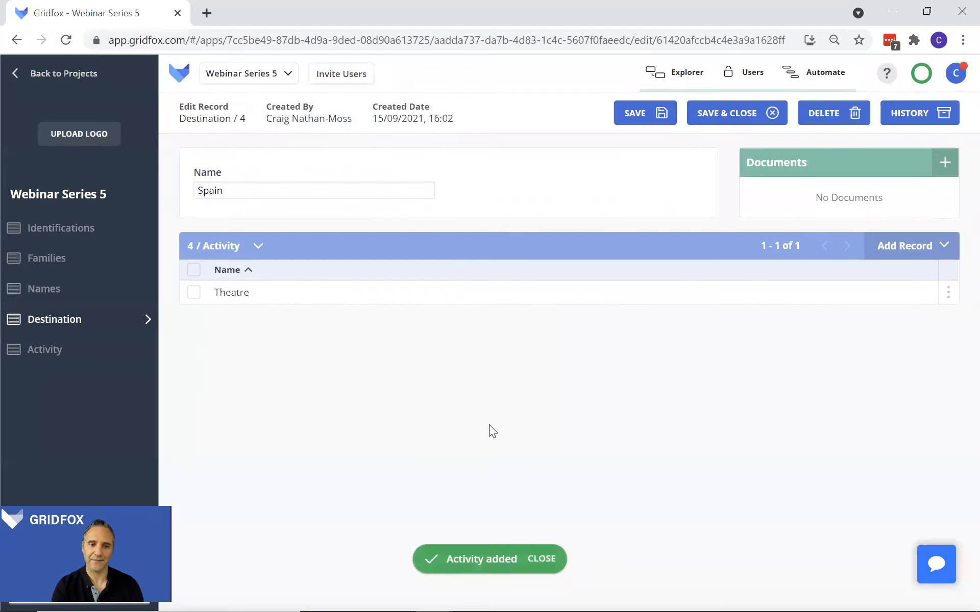
{"action": "left_click", "coordinate": [78, 321]}
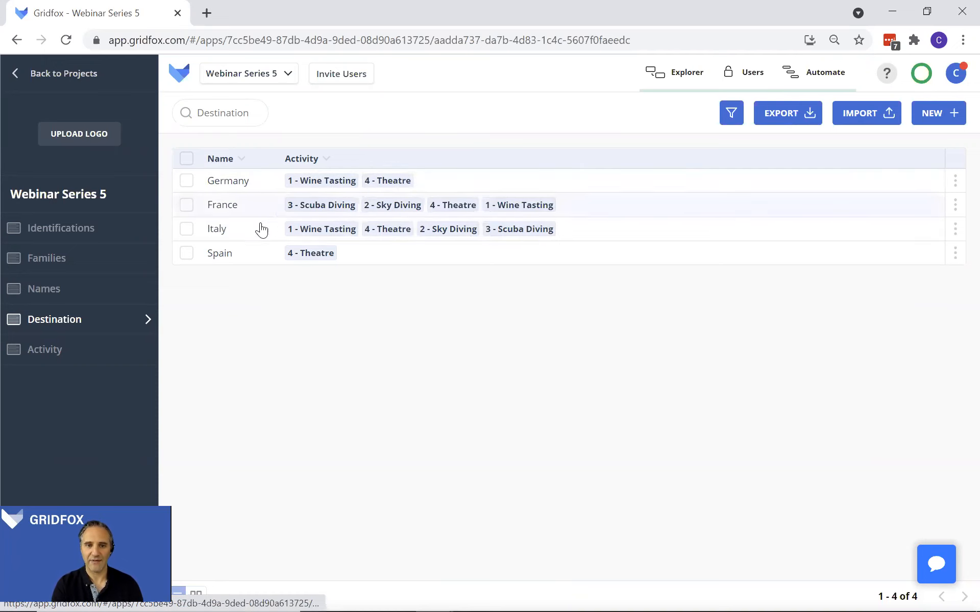
- Check the Activity table and delete the relationship between Activity and Destination in the data model
{"action": "left_click", "coordinate": [102, 351]}
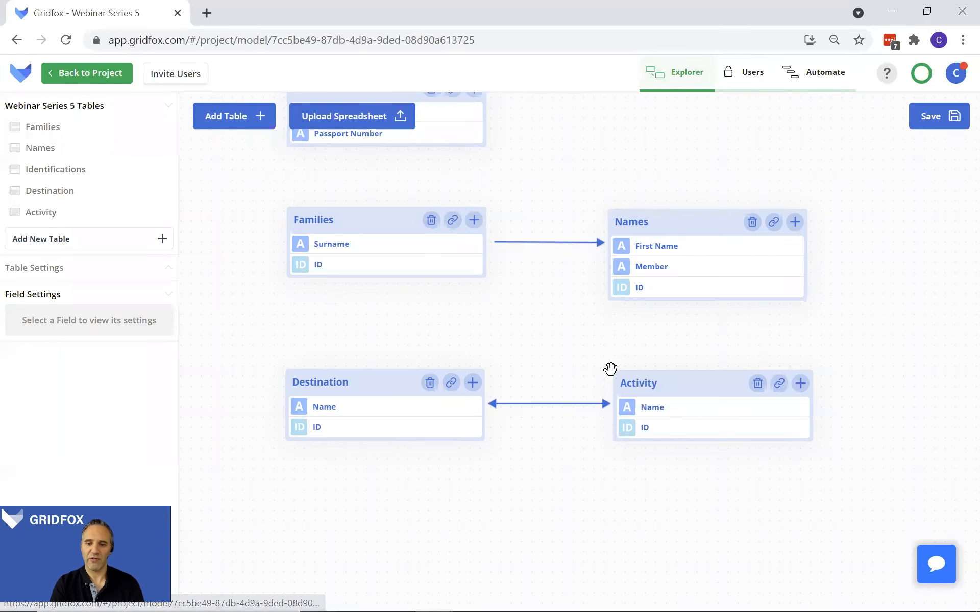
{"action": "left_click", "coordinate": [574, 404]}
{"action": "left_click", "coordinate": [576, 456]}
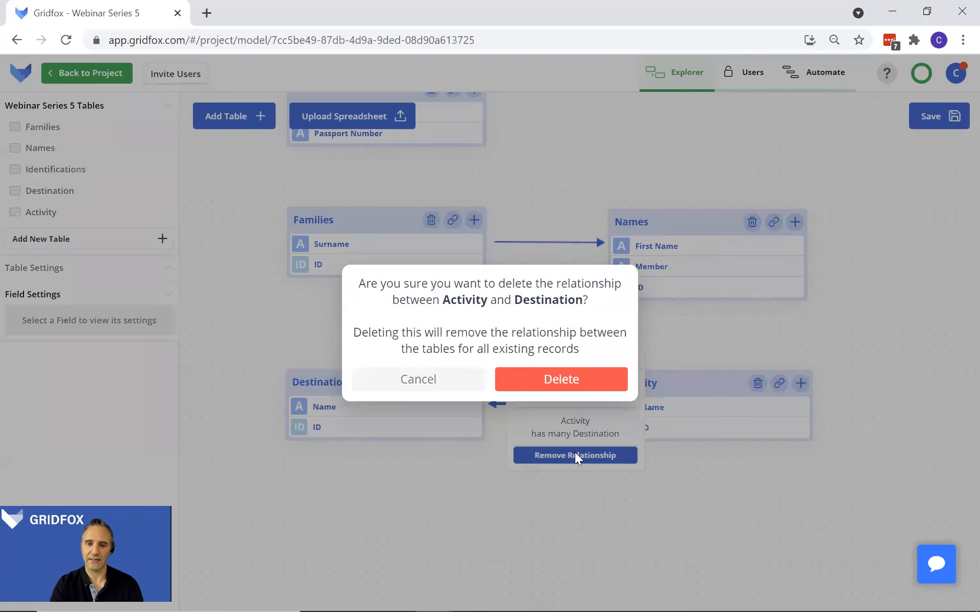
{"action": "left_click", "coordinate": [535, 380]}
{"action": "left_click", "coordinate": [451, 384]}
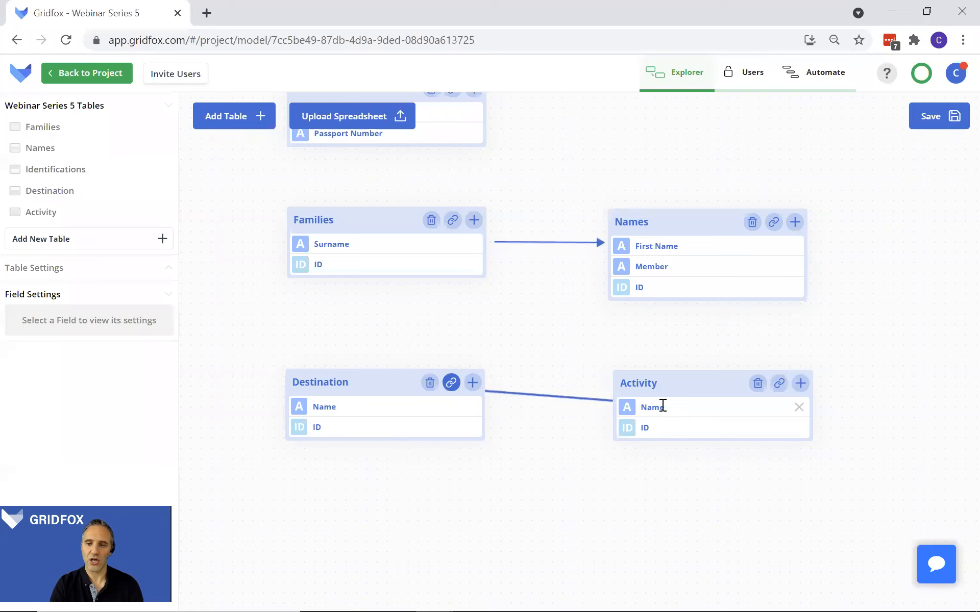
{"action": "left_click", "coordinate": [779, 390]}
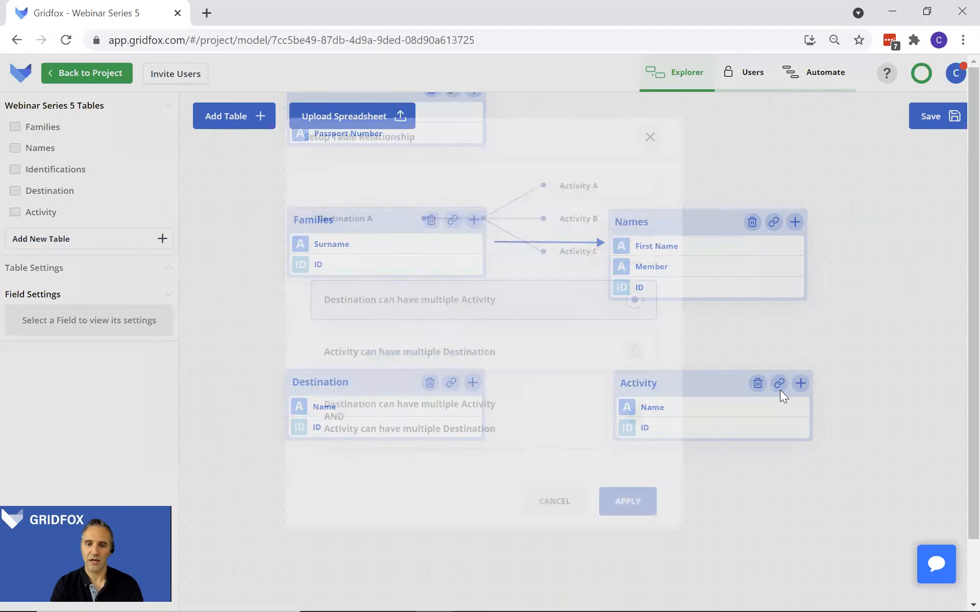
{"action": "left_click", "coordinate": [466, 420]}
{"action": "left_click", "coordinate": [637, 513]}
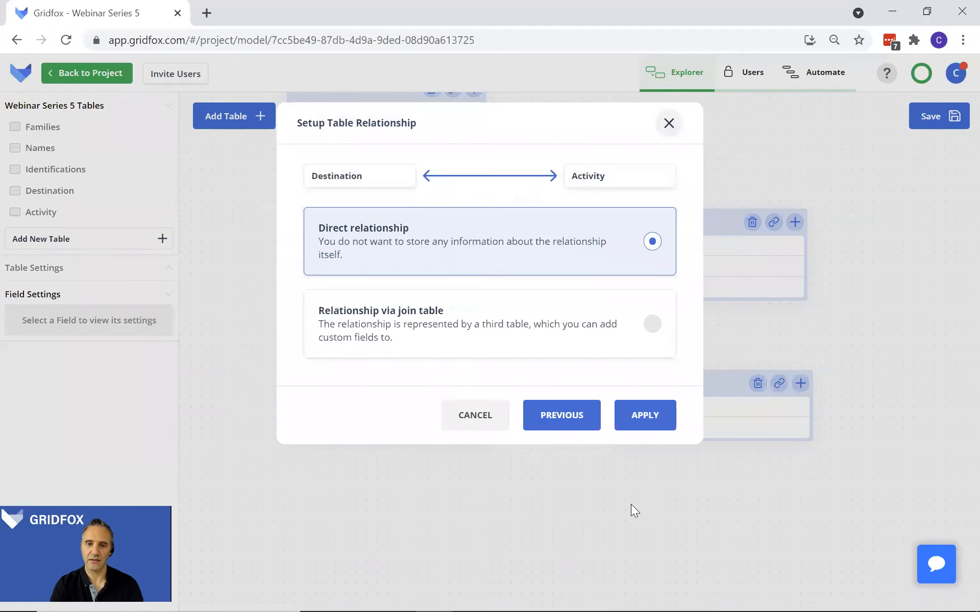
{"action": "left_click", "coordinate": [483, 339]}
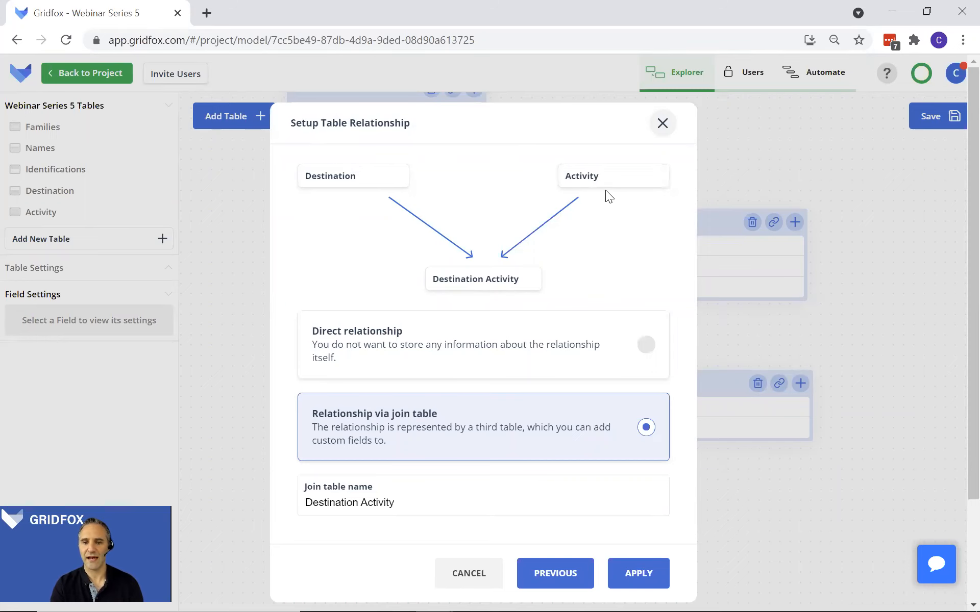
{"action": "left_click", "coordinate": [491, 574]}
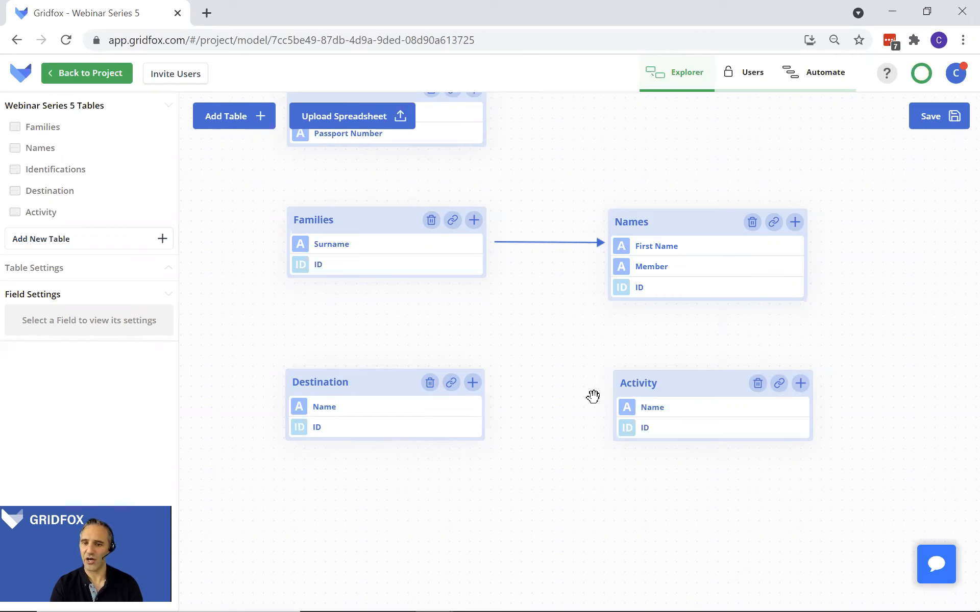
- Link Destination and Activity so each can have multiple of the other, using a join table named Destination Activity
{"action": "left_click_drag", "start_coordinate": [451, 391], "coordinate": [785, 394]}
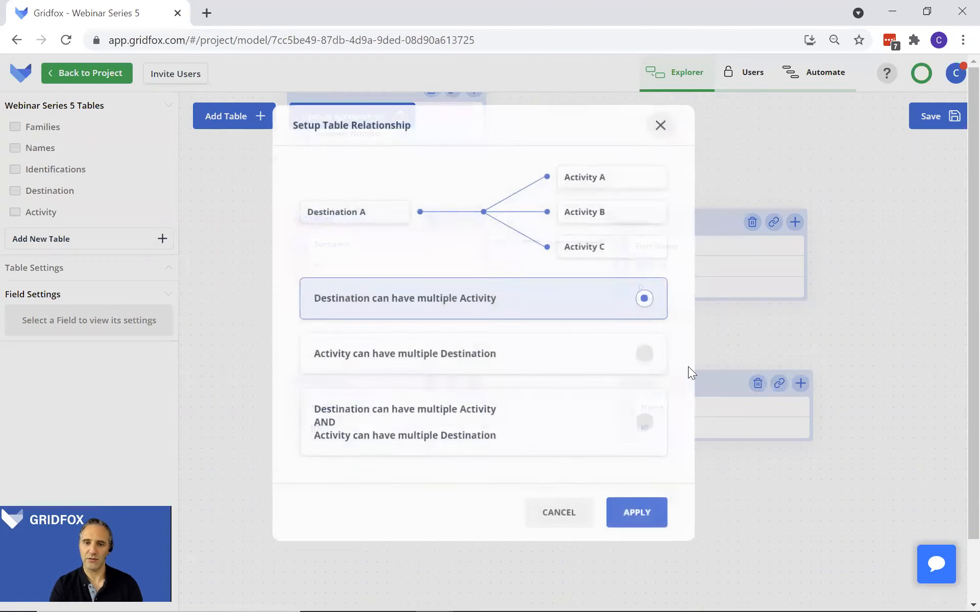
{"action": "left_click", "coordinate": [515, 372]}
{"action": "left_click", "coordinate": [494, 401]}
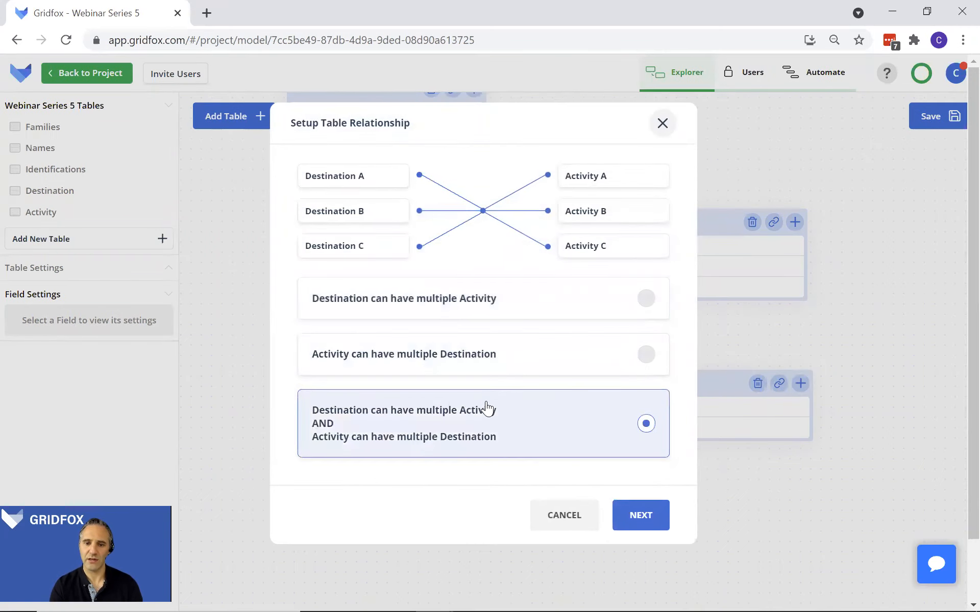
{"action": "left_click", "coordinate": [640, 515]}
{"action": "left_click", "coordinate": [496, 341]}
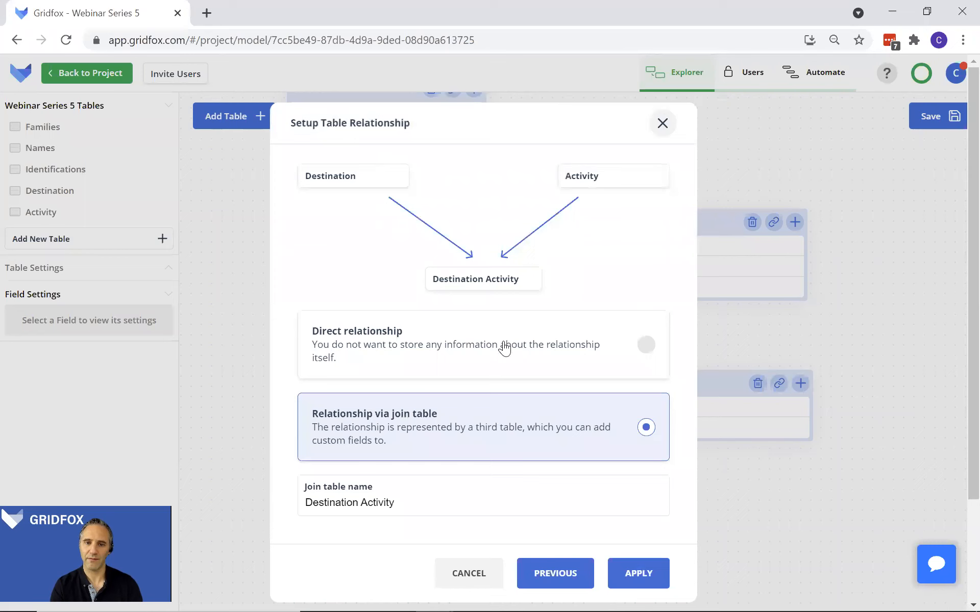
{"action": "left_click", "coordinate": [623, 571]}
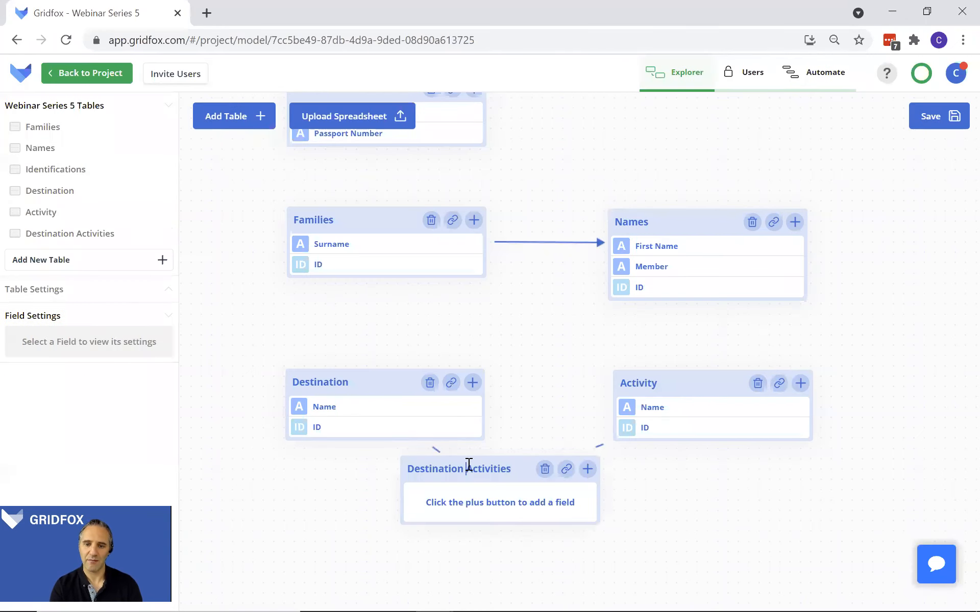
- Centre the Destination Activities table below Destination and Activity, and add a Date field named Date to it
{"action": "left_click_drag", "start_coordinate": [468, 465], "coordinate": [512, 502]}
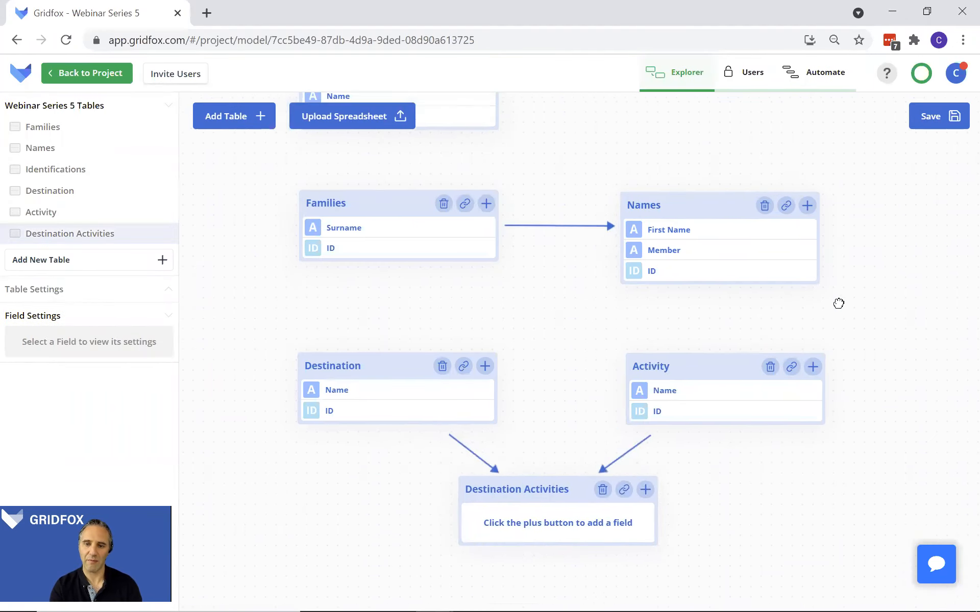
{"action": "left_click_drag", "start_coordinate": [839, 303], "coordinate": [822, 225]}
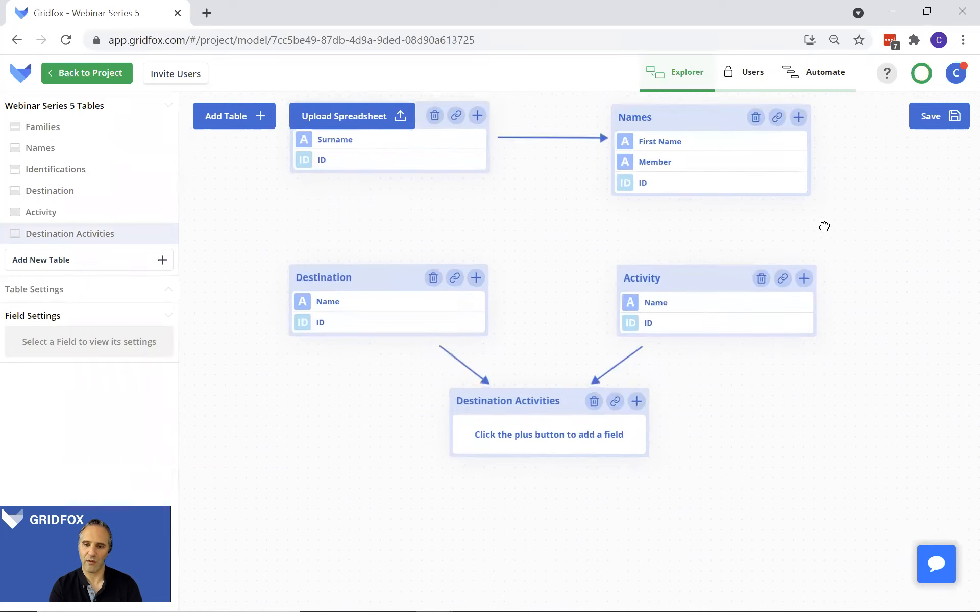
{"action": "left_click", "coordinate": [636, 403]}
{"action": "left_click", "coordinate": [462, 425]}
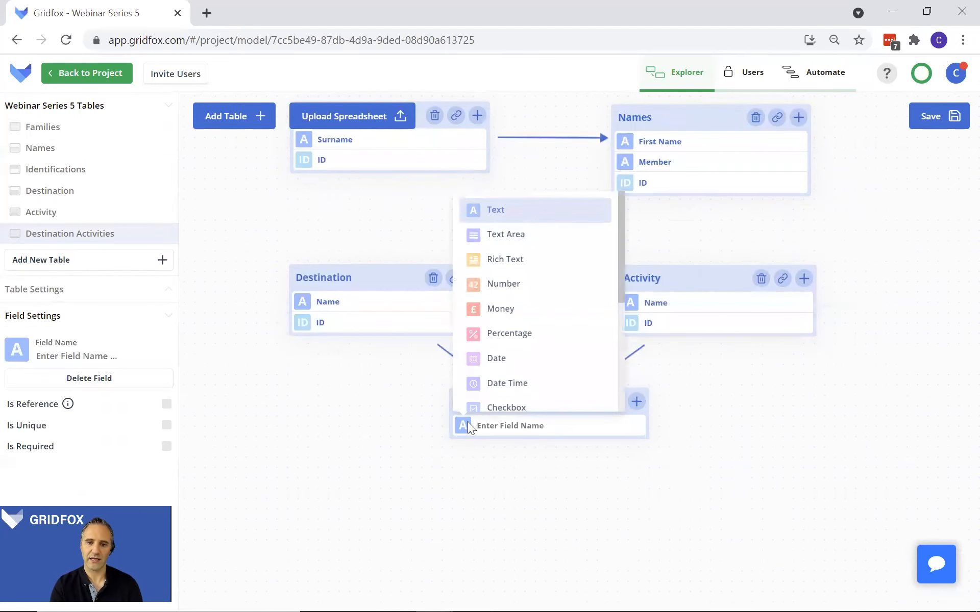
{"action": "left_click", "coordinate": [502, 358]}
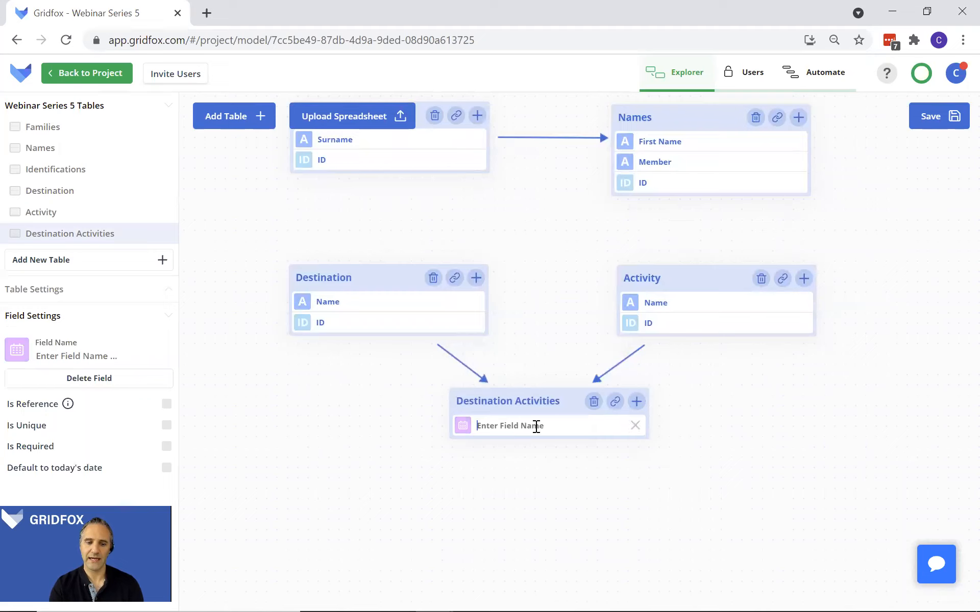
{"action": "left_click", "coordinate": [530, 426]}
{"action": "type", "text": "Date"}
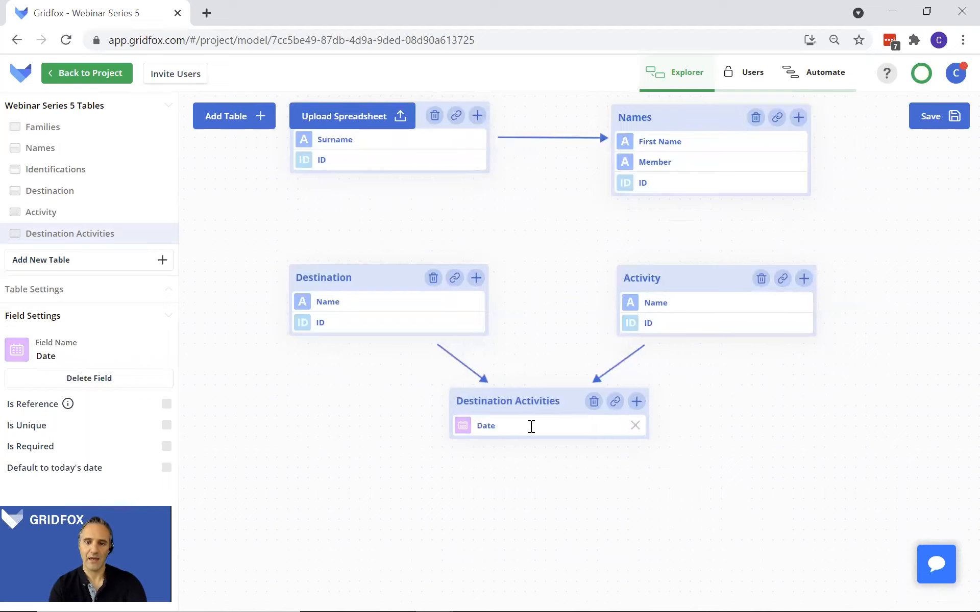
- Add a Rich Text field named Notes to the Destination Activities table
{"action": "left_click", "coordinate": [636, 402]}
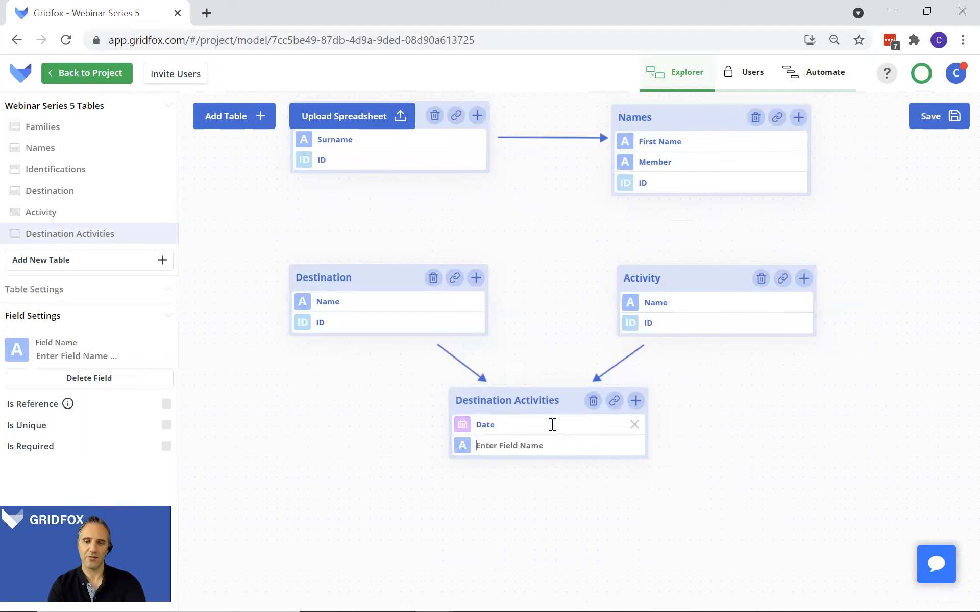
{"action": "left_click", "coordinate": [468, 447]}
{"action": "left_click", "coordinate": [542, 280]}
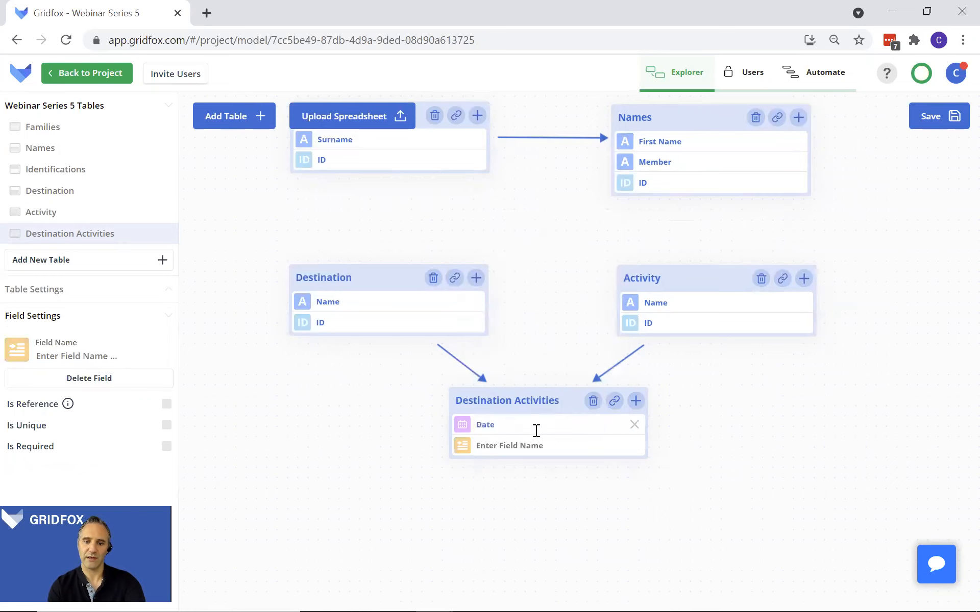
{"action": "type", "text": "Notes"}
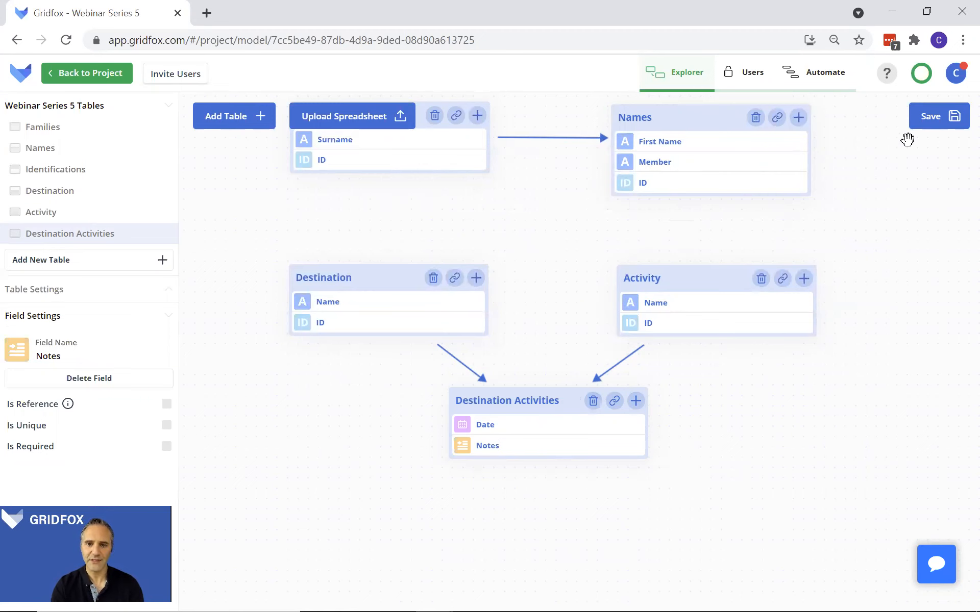
- Save the data model, adding a new auto counter field as the reference field for Destination Activities
{"action": "left_click", "coordinate": [936, 116]}
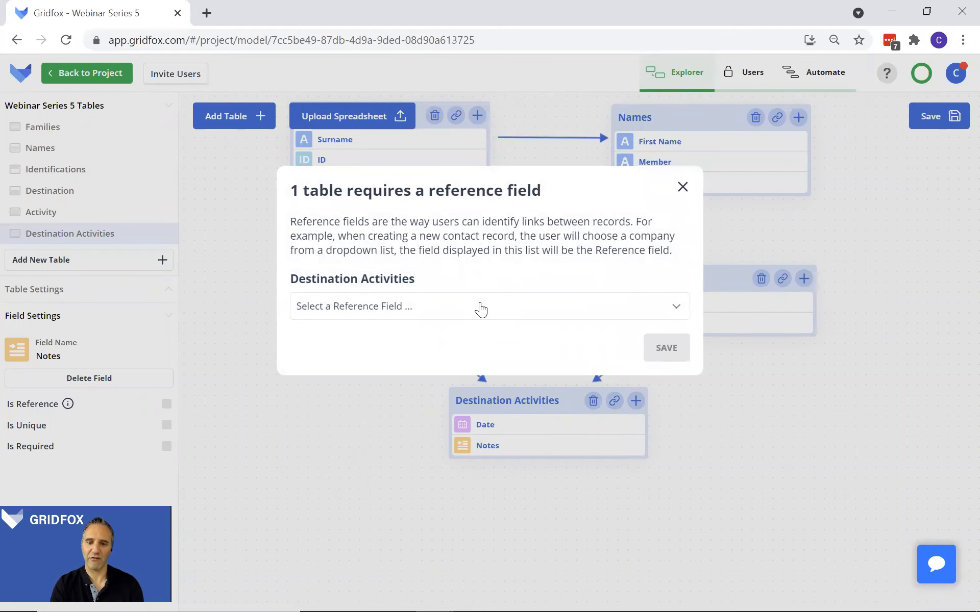
{"action": "left_click", "coordinate": [481, 309]}
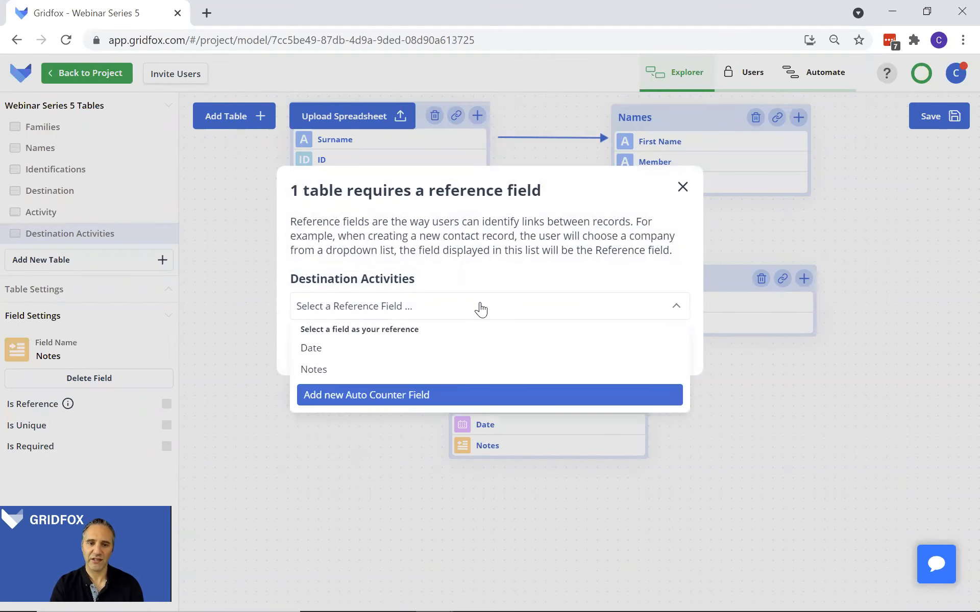
{"action": "left_click", "coordinate": [422, 394]}
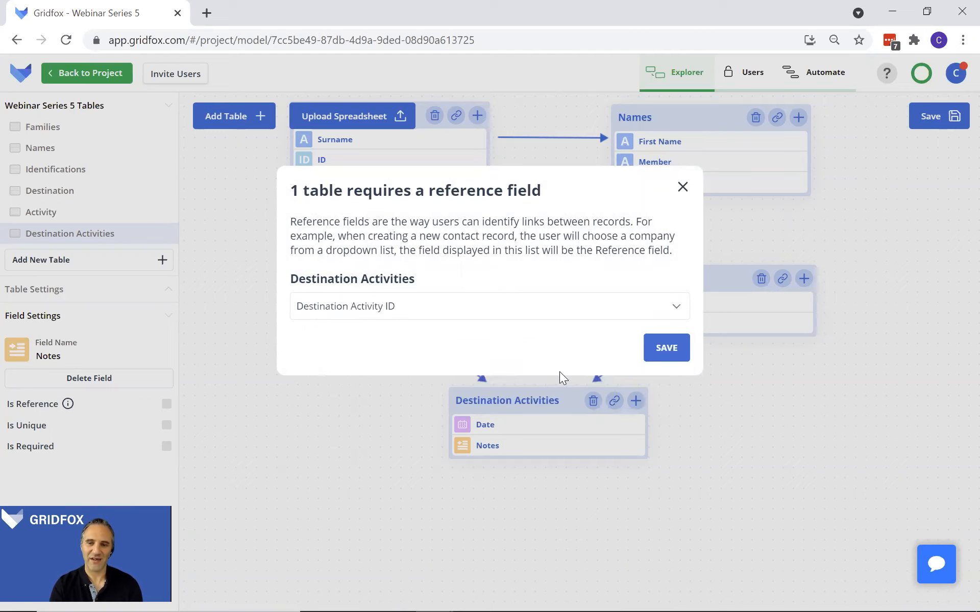
{"action": "left_click", "coordinate": [667, 348]}
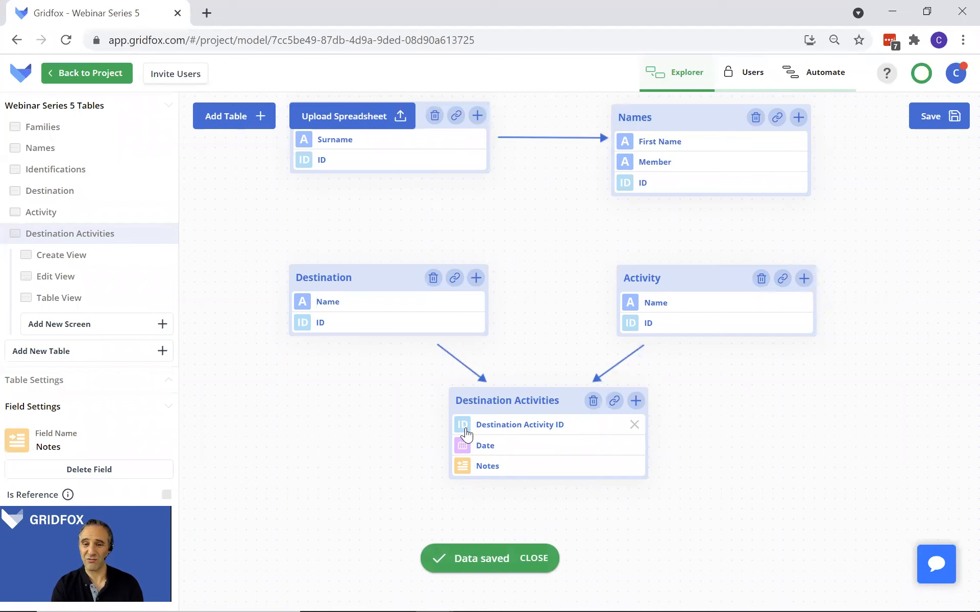
- Return to the project and start a new Destination Activities record linking the Wine Tasting activity with France
{"action": "left_click", "coordinate": [74, 73]}
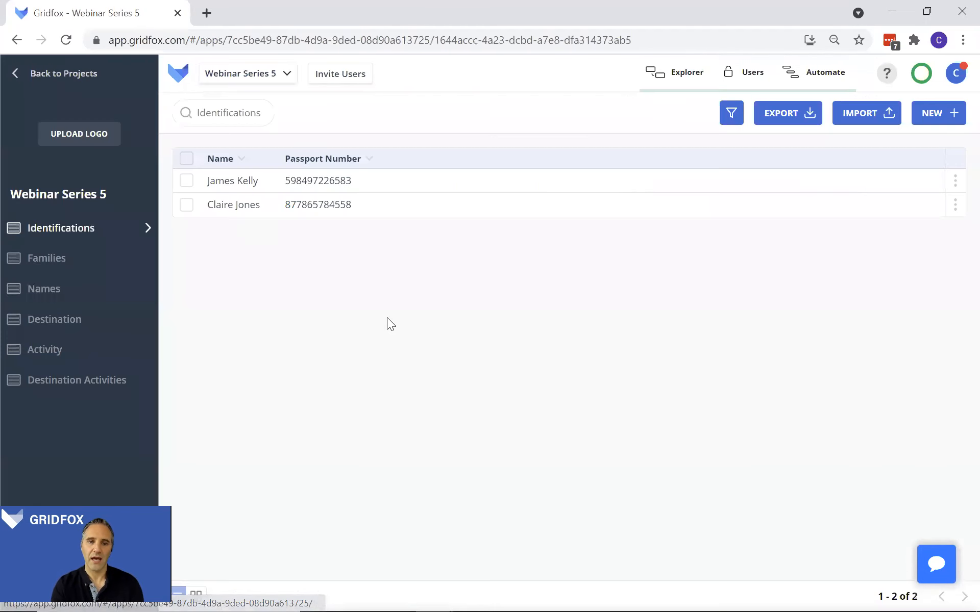
{"action": "left_click", "coordinate": [76, 381]}
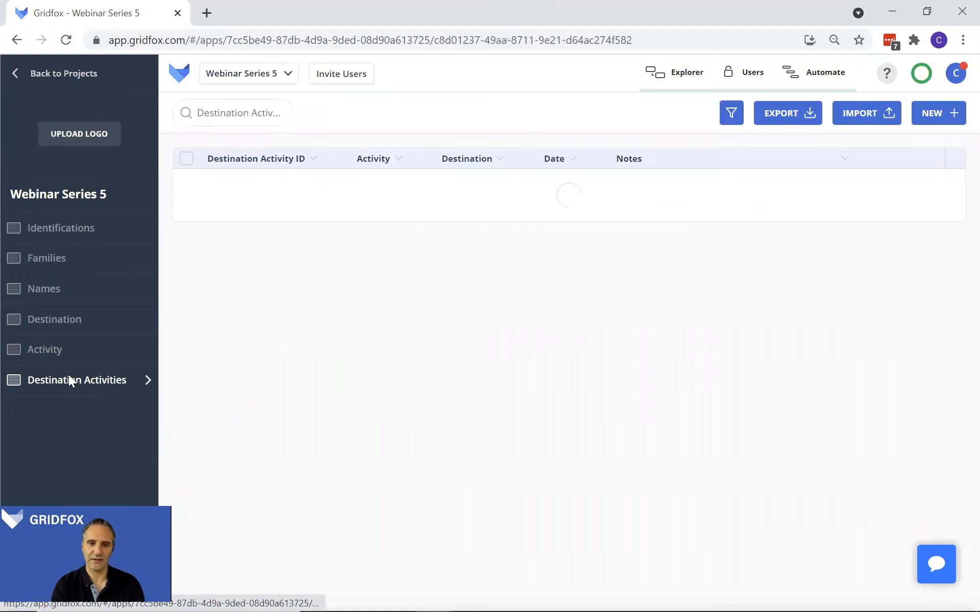
{"action": "left_click", "coordinate": [936, 113]}
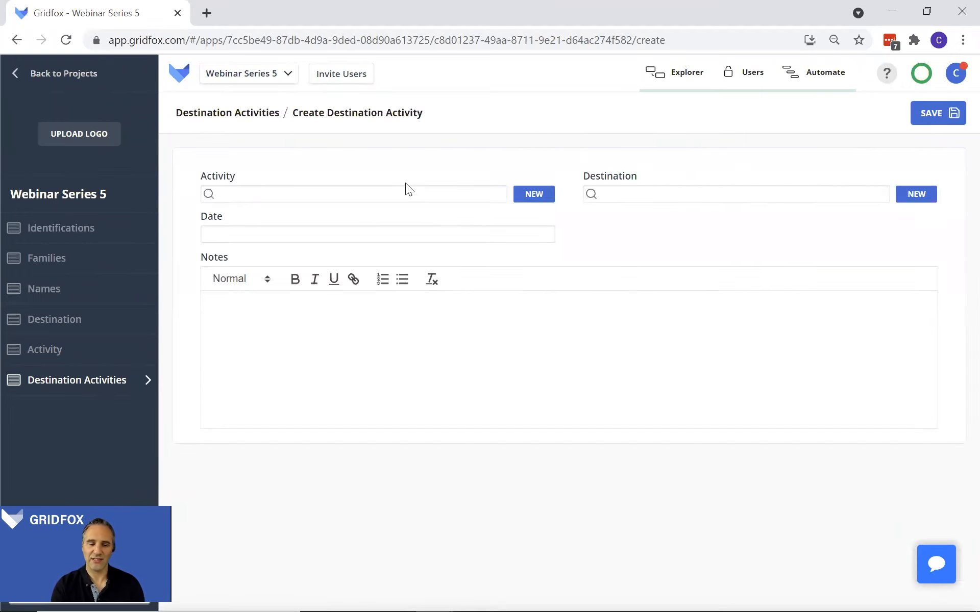
{"action": "left_click", "coordinate": [271, 194]}
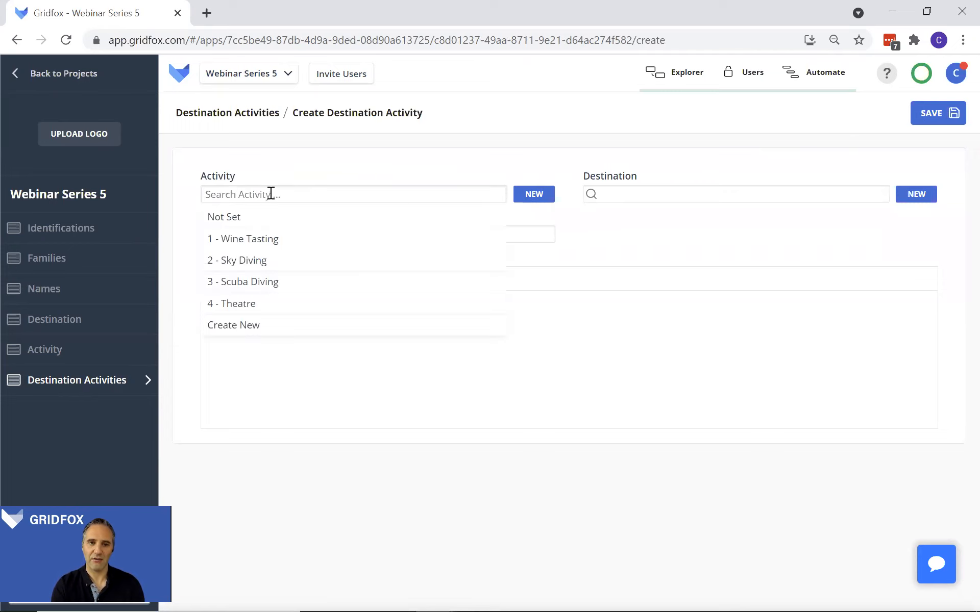
{"action": "left_click", "coordinate": [270, 236]}
{"action": "left_click", "coordinate": [697, 194]}
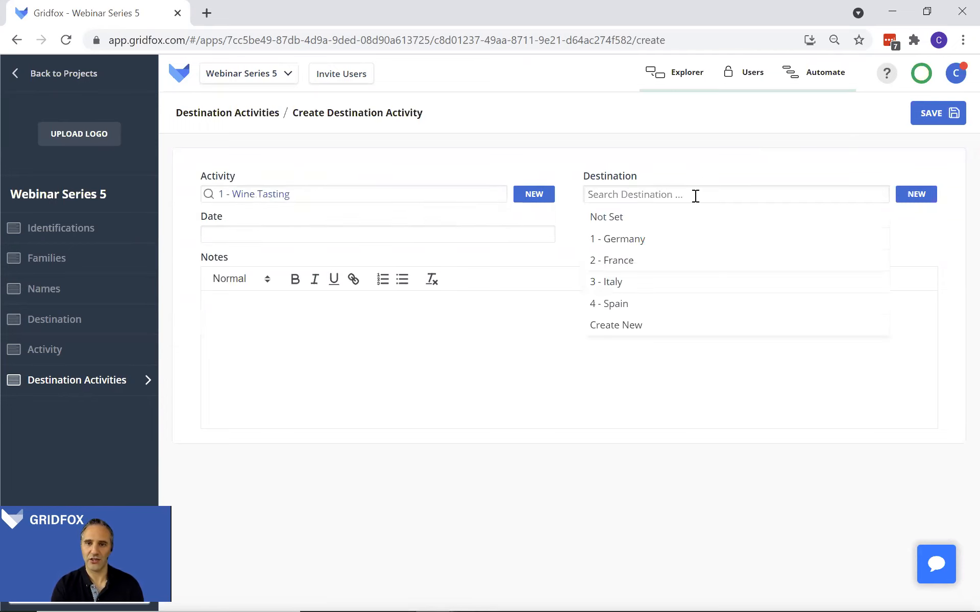
{"action": "left_click", "coordinate": [628, 259]}
- Set the record's date to 16 Sept 2021, enter "It was good" as the notes, and save it
{"action": "left_click", "coordinate": [354, 232]}
{"action": "left_click", "coordinate": [284, 337]}
{"action": "left_click", "coordinate": [300, 351]}
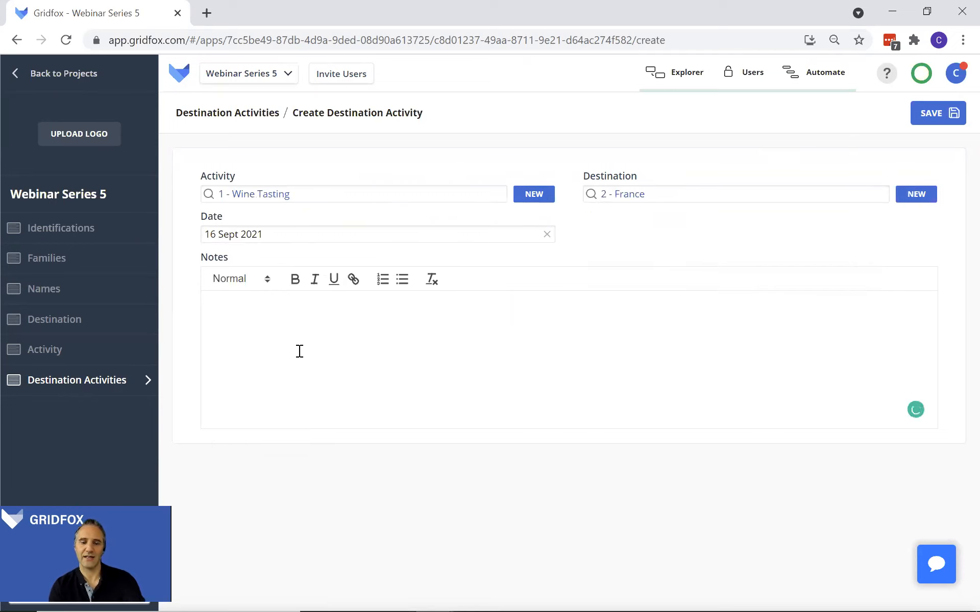
{"action": "type", "text": "It was good"}
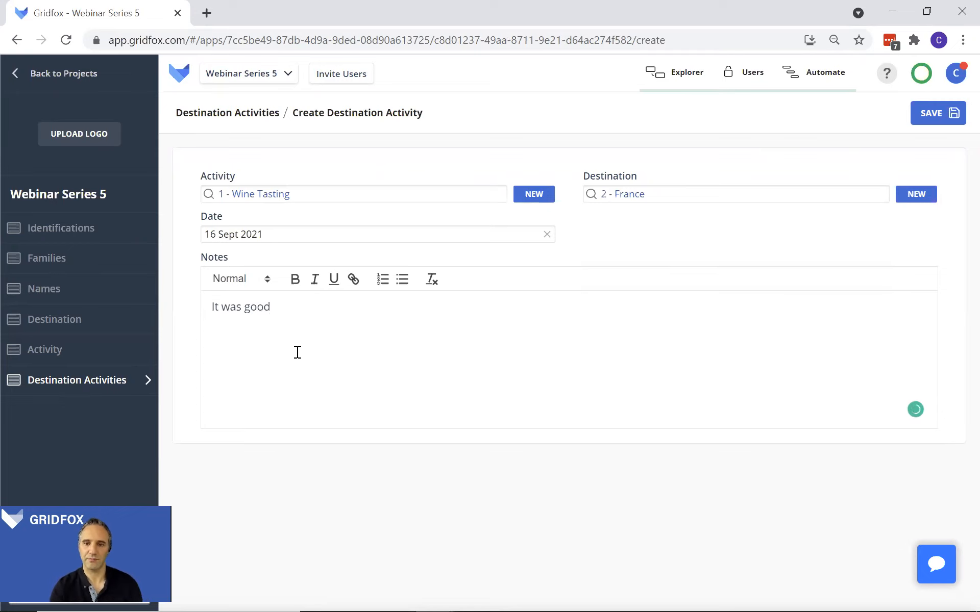
{"action": "right_click", "coordinate": [298, 353]}
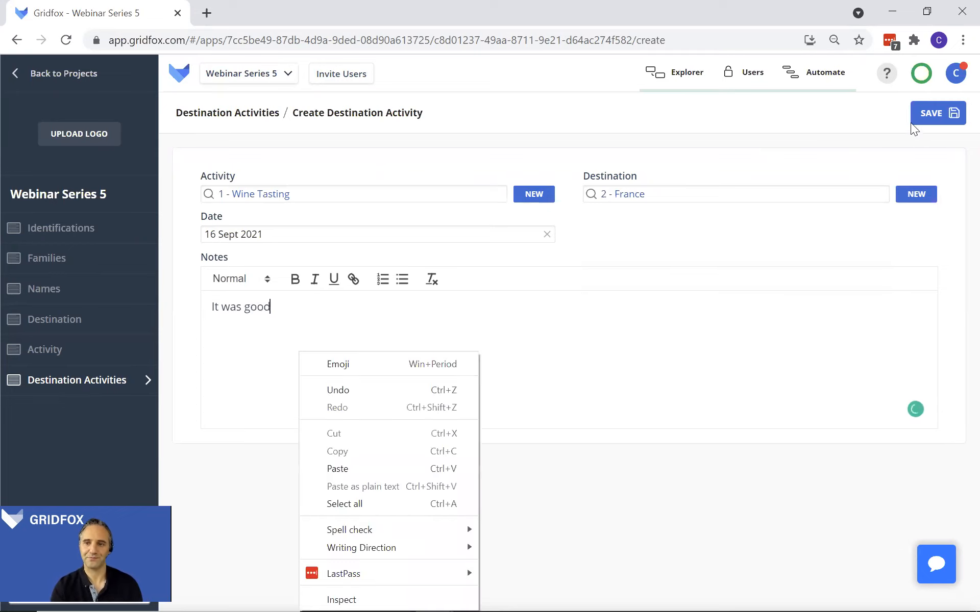
{"action": "left_click", "coordinate": [924, 114]}
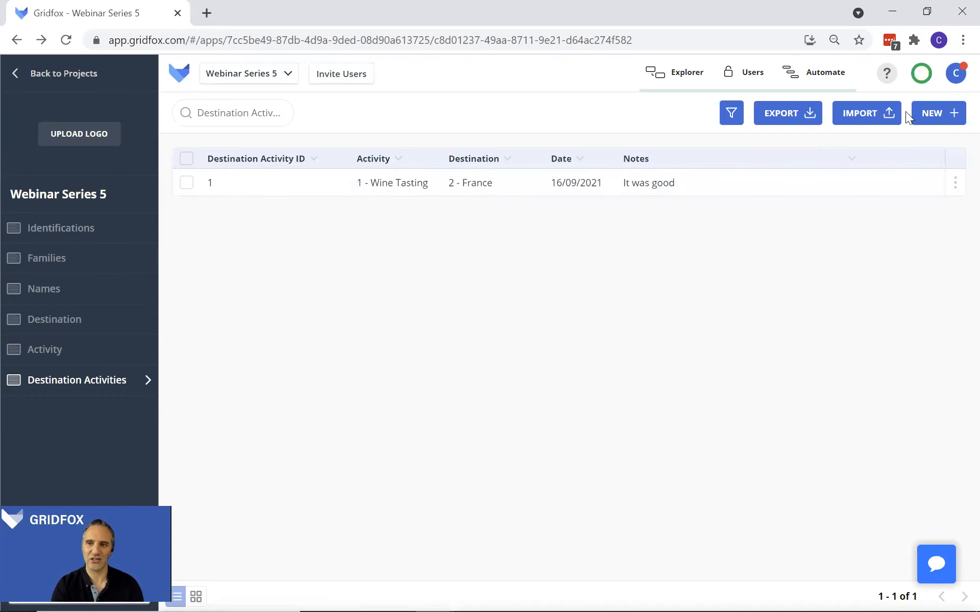
- Create and save a second Destination Activities record linking Scuba Diving with France, dated 19 Sept 2021
{"action": "left_click", "coordinate": [926, 114]}
{"action": "left_click", "coordinate": [373, 194]}
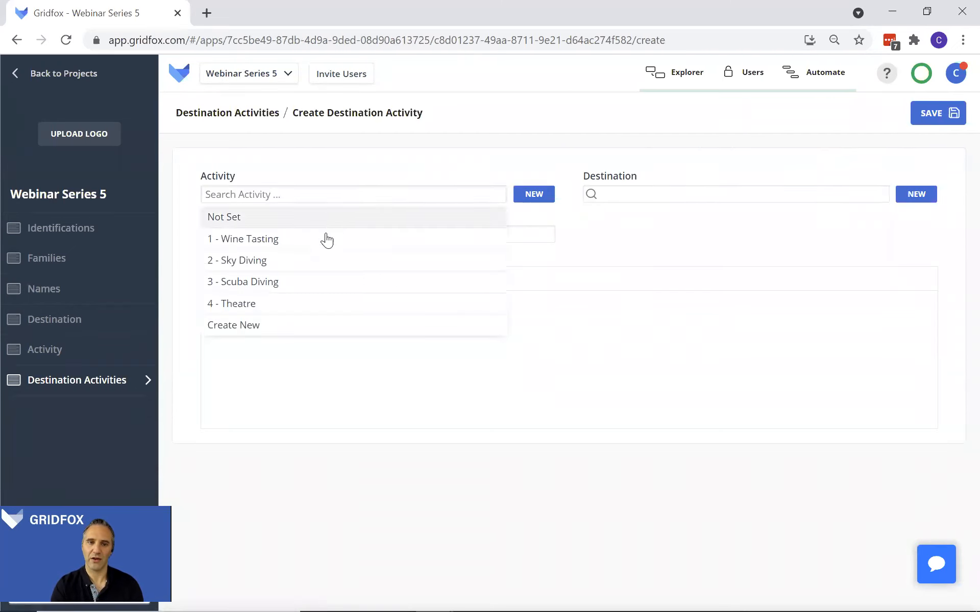
{"action": "left_click", "coordinate": [286, 284]}
{"action": "left_click", "coordinate": [630, 201]}
{"action": "left_click", "coordinate": [639, 264]}
{"action": "left_click", "coordinate": [421, 239]}
{"action": "left_click", "coordinate": [346, 359]}
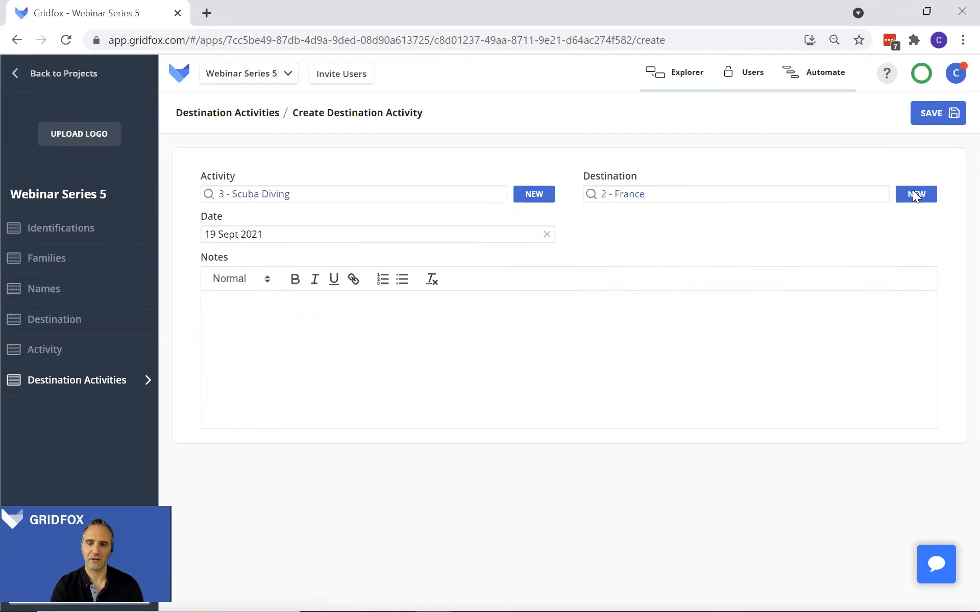
{"action": "left_click", "coordinate": [941, 122]}
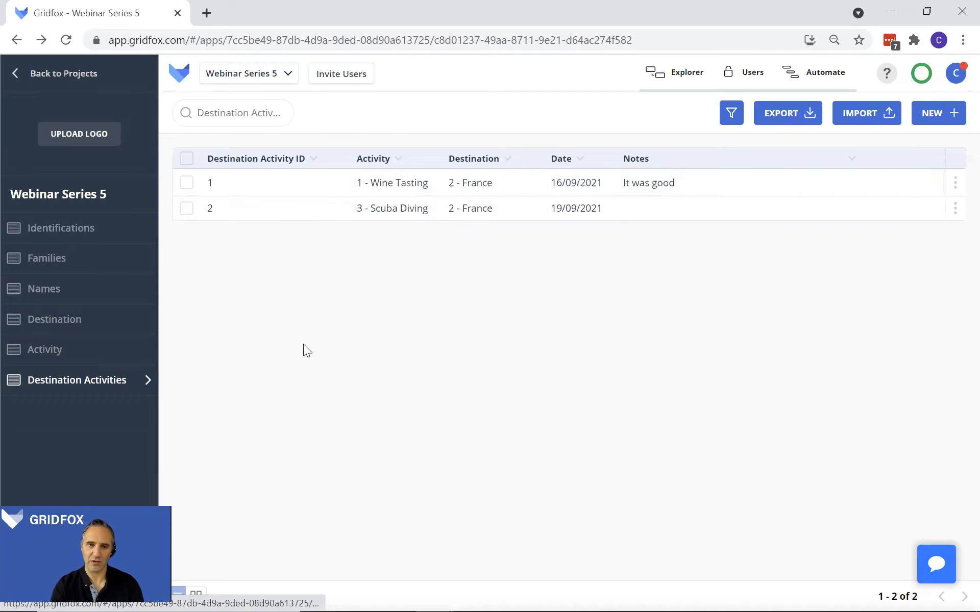
- Check the linked Destination Activities in the France destination record and in the Wine Tasting activity record
{"action": "left_click", "coordinate": [100, 327]}
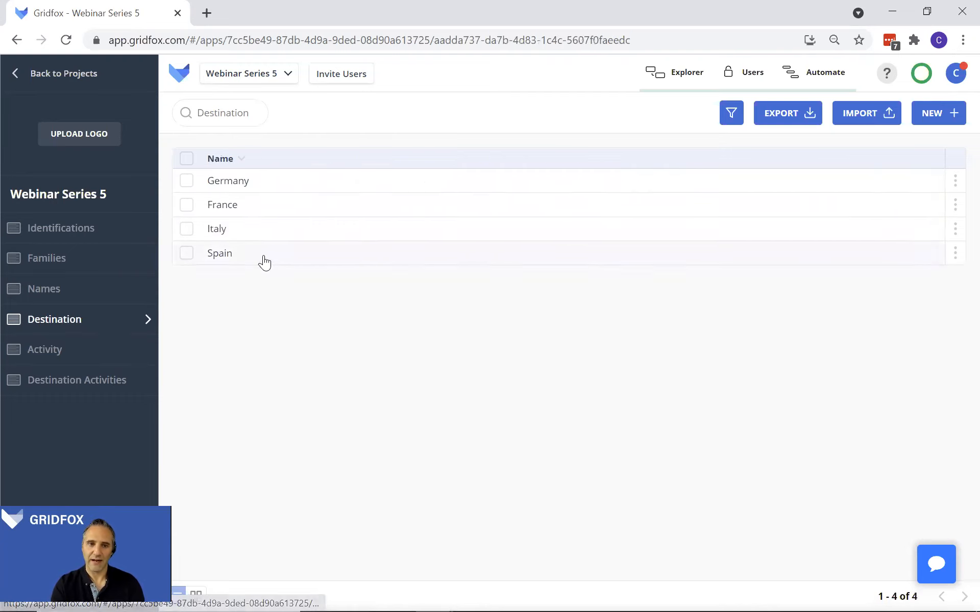
{"action": "left_click", "coordinate": [266, 211]}
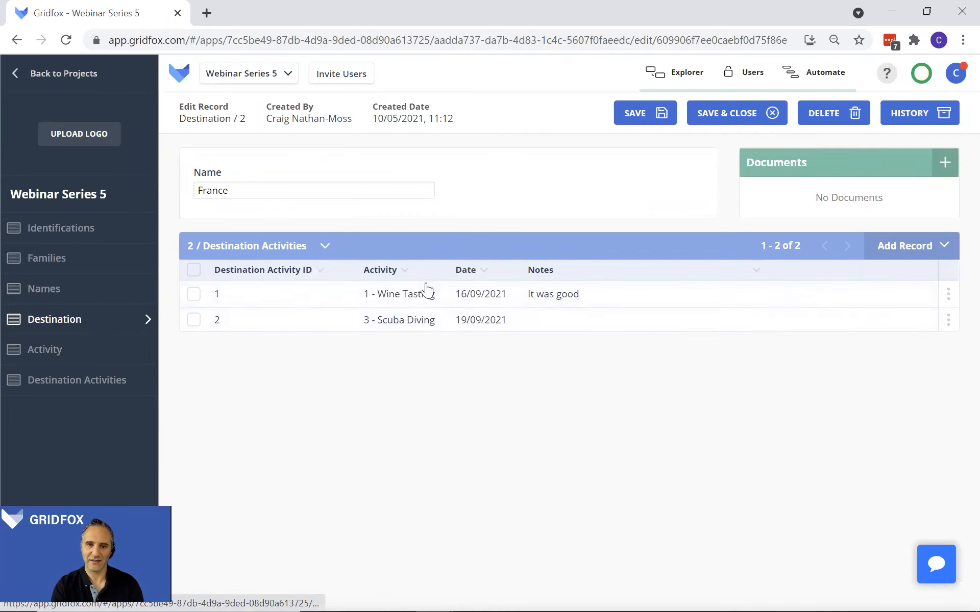
{"action": "left_click", "coordinate": [100, 351]}
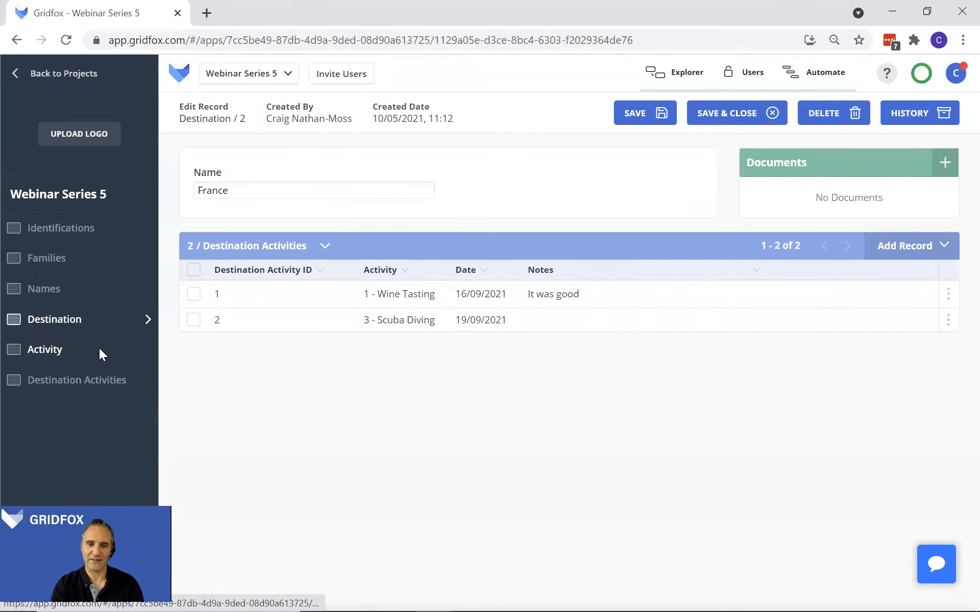
{"action": "left_click", "coordinate": [262, 188]}
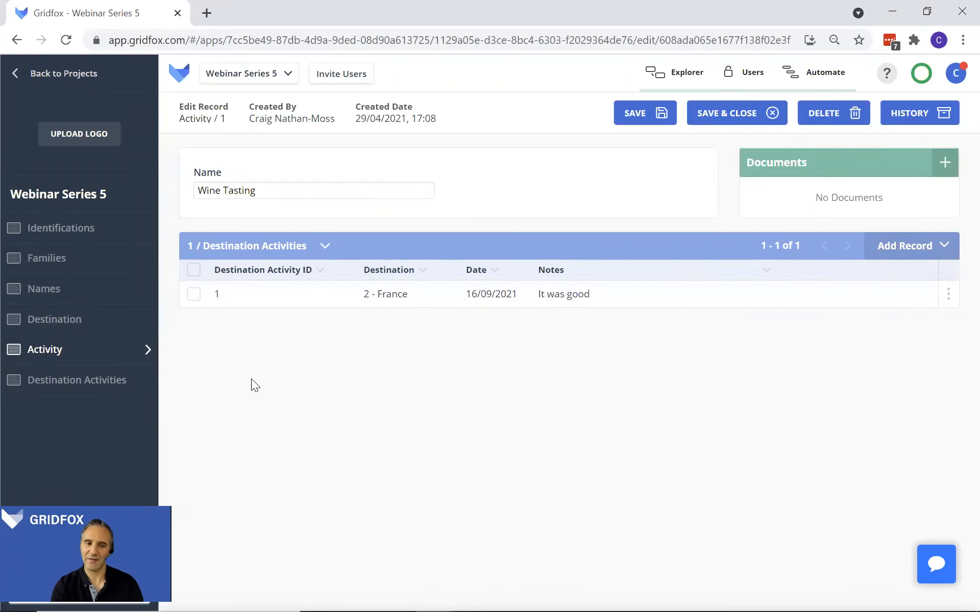
- Review the Destination Activities list, and shift that table slightly down and right in the data model
{"action": "left_click", "coordinate": [90, 381]}
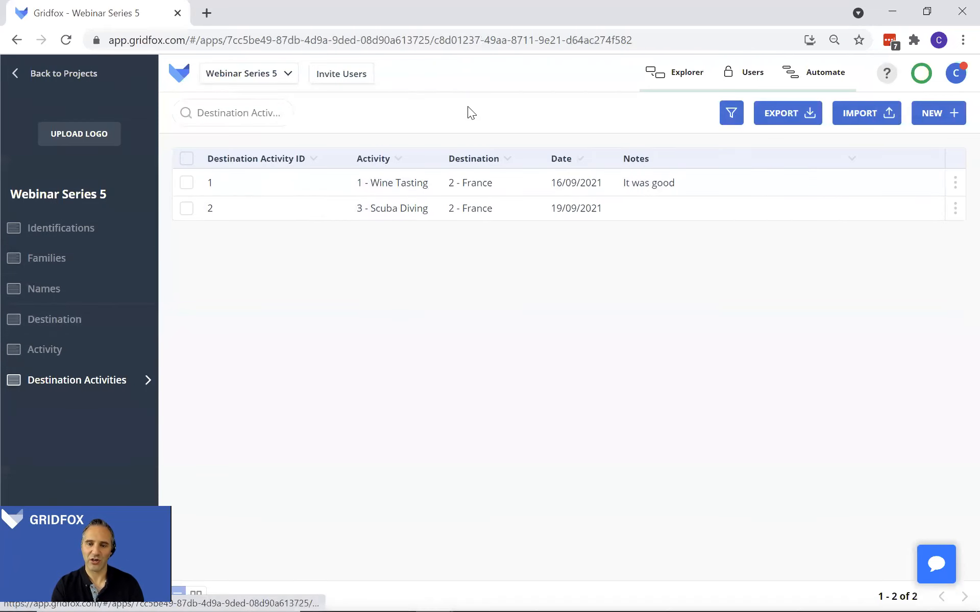
{"action": "left_click", "coordinate": [674, 72]}
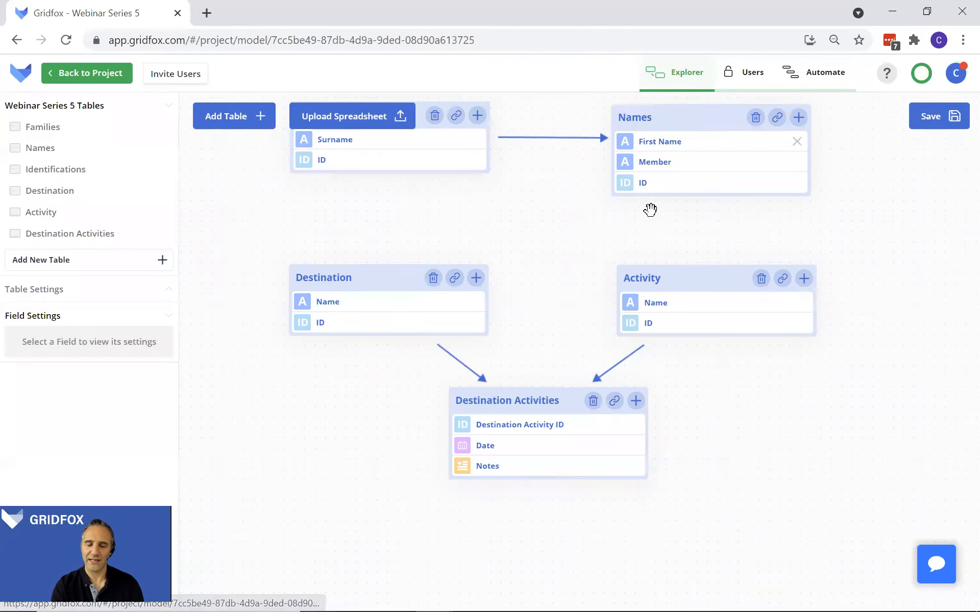
{"action": "left_click_drag", "start_coordinate": [539, 407], "coordinate": [554, 419]}
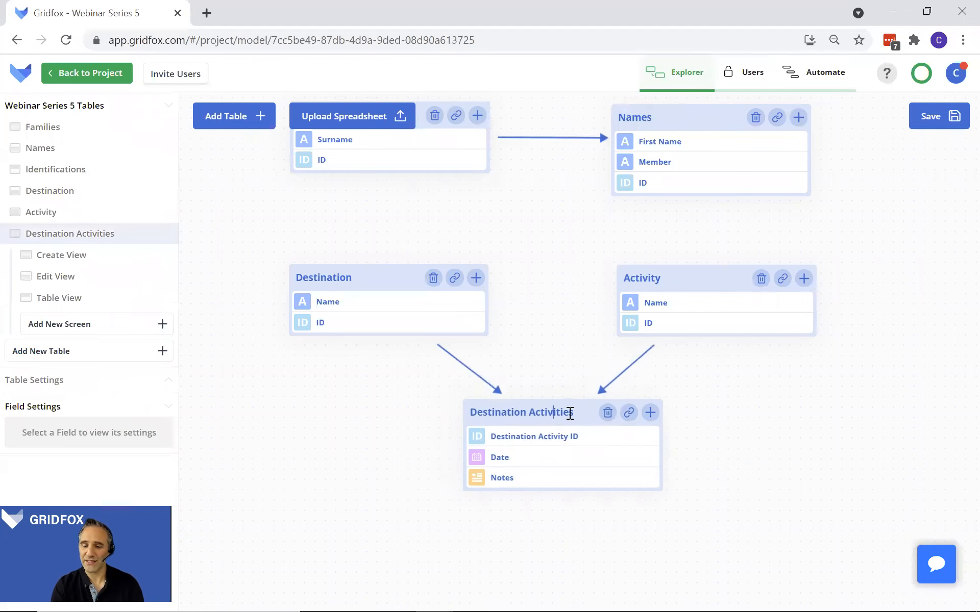